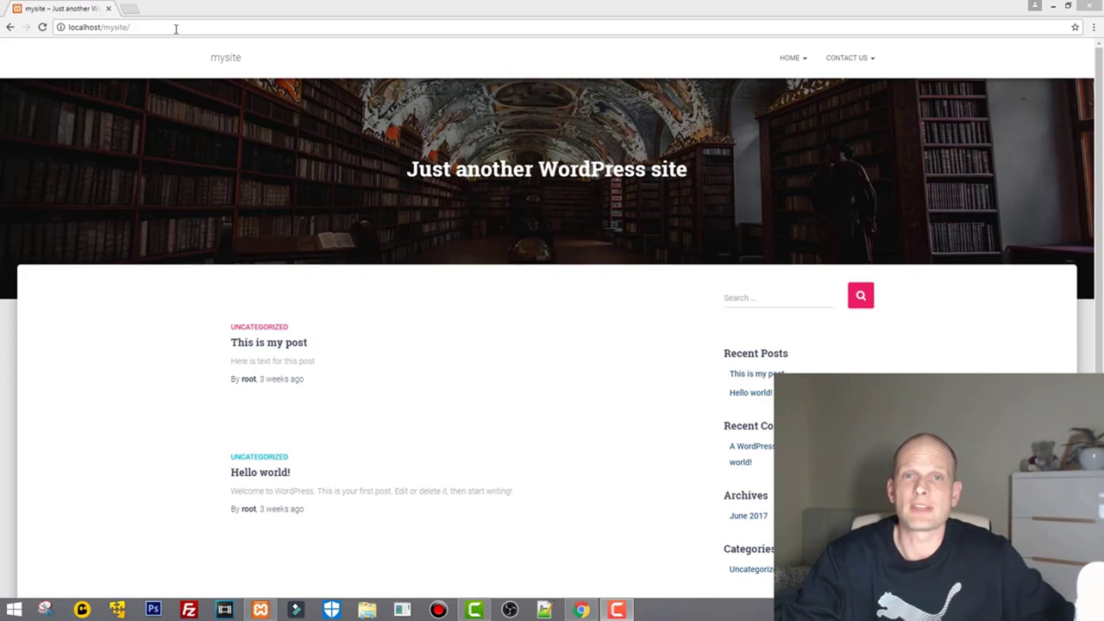
Step: Go to localhost/mysite/wp to reach the mysite wp-admin Dashboard
click(175, 29)
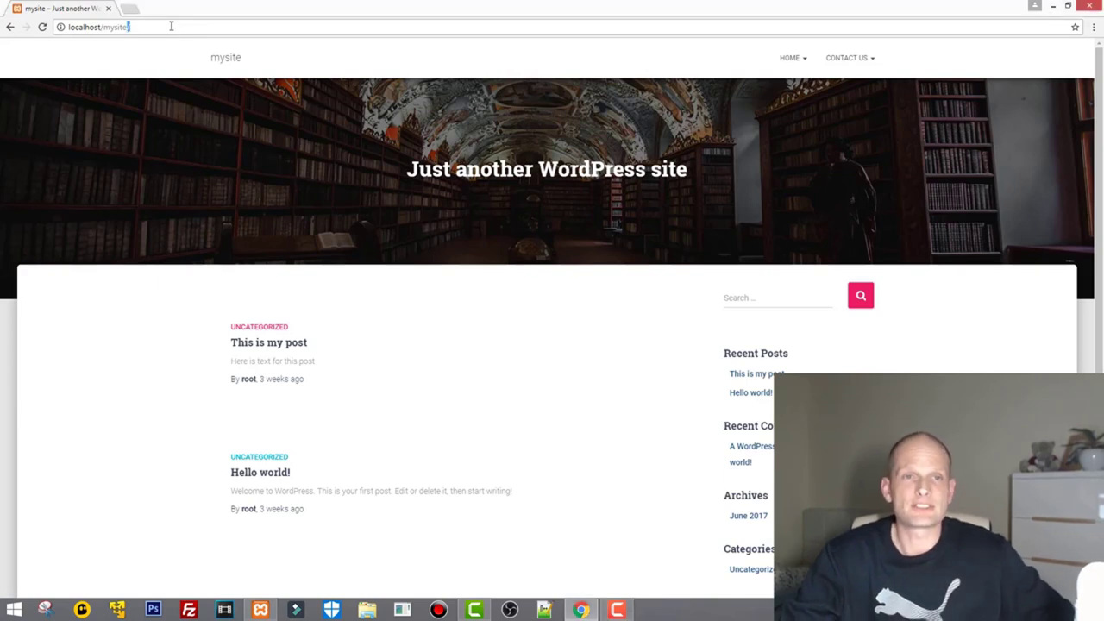
text(wp-admin)
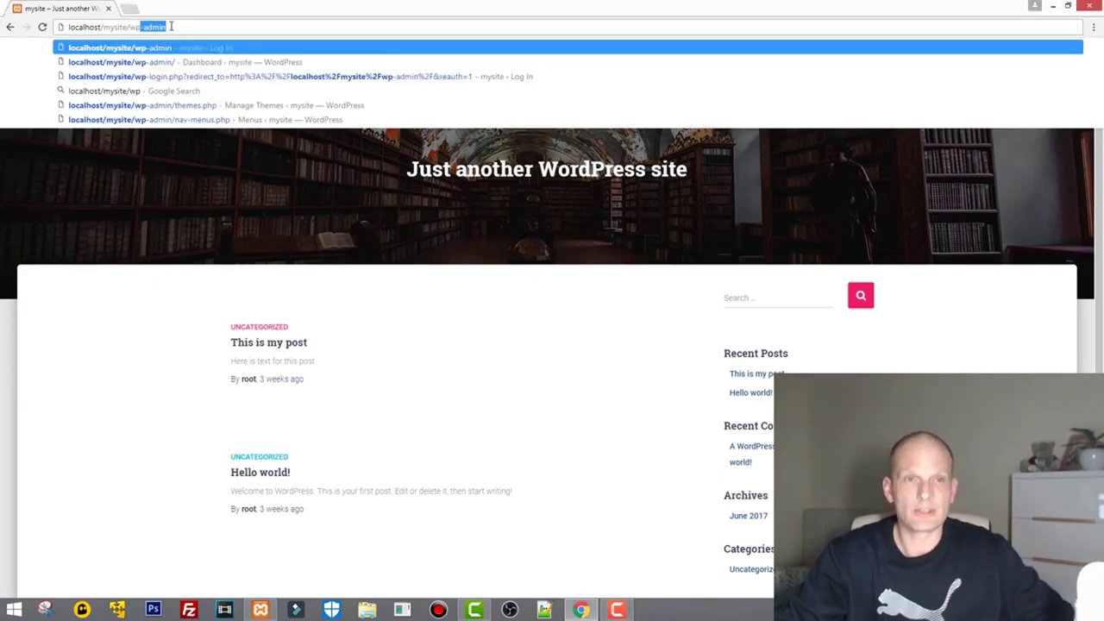
key(Return)
key(Return)
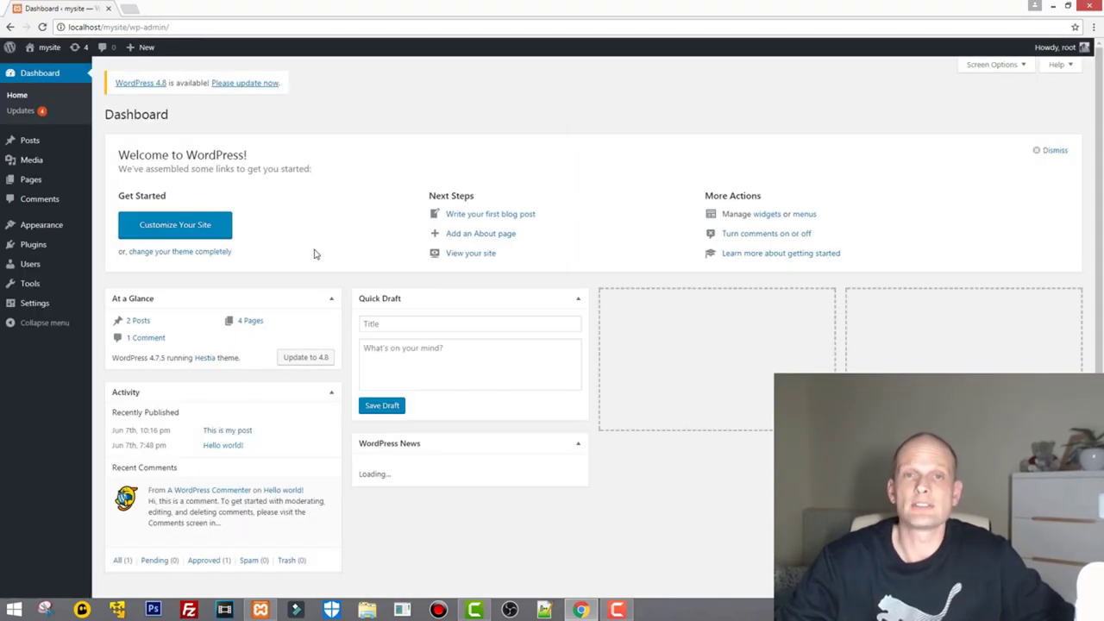
scroll(293, 251, down, 2)
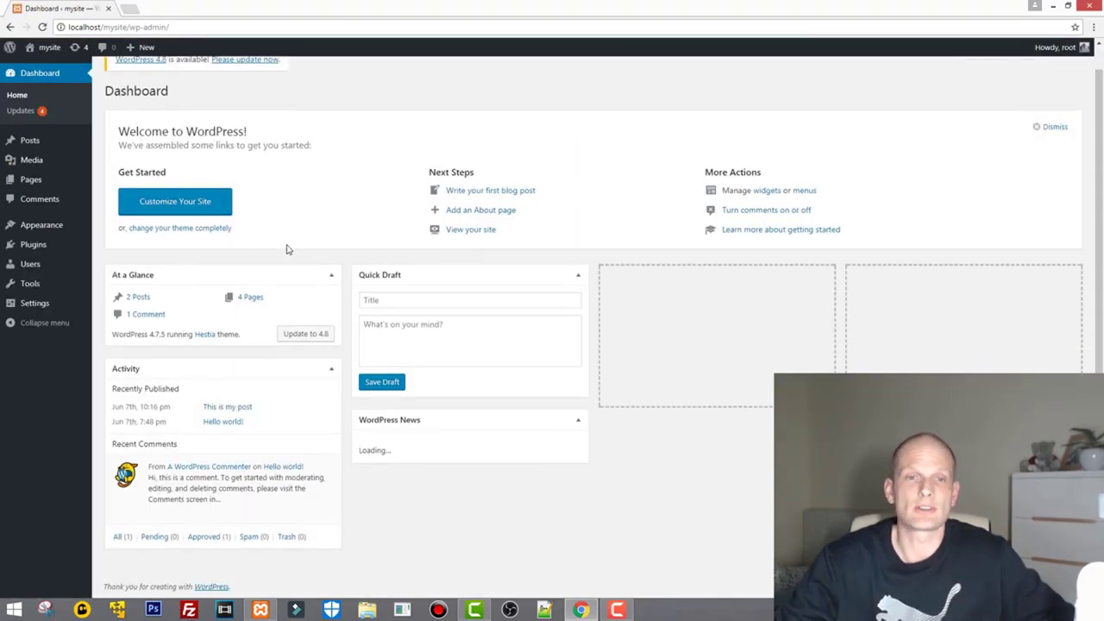
scroll(287, 249, up, 2)
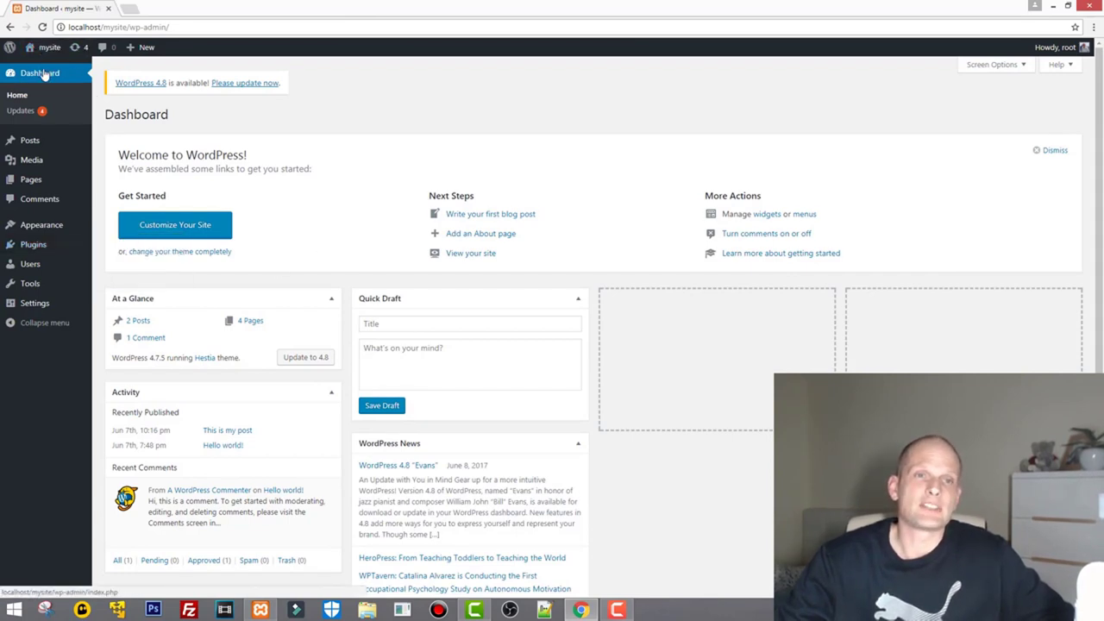
right_click(57, 48)
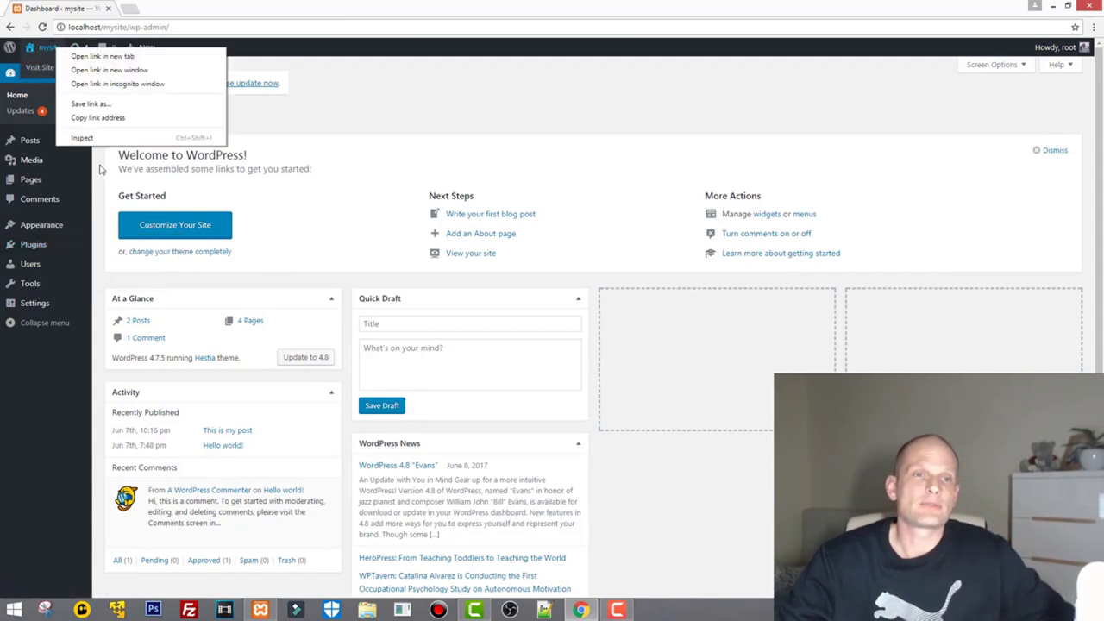
click(100, 169)
mouse_move(44, 178)
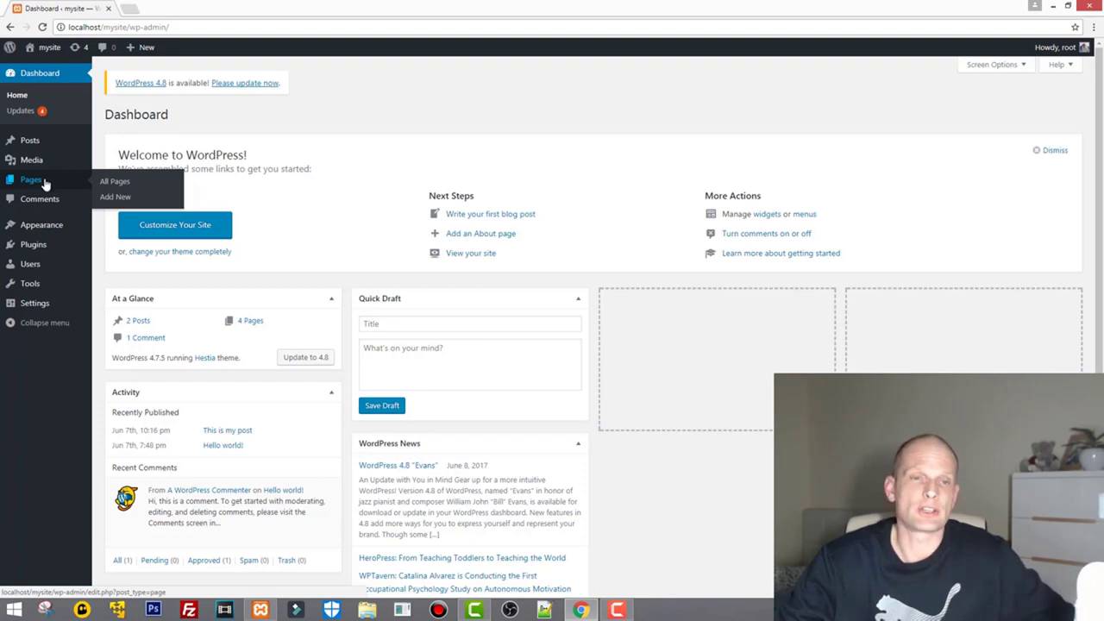
Step: Create and publish a new page titled 'Messaging'
click(115, 197)
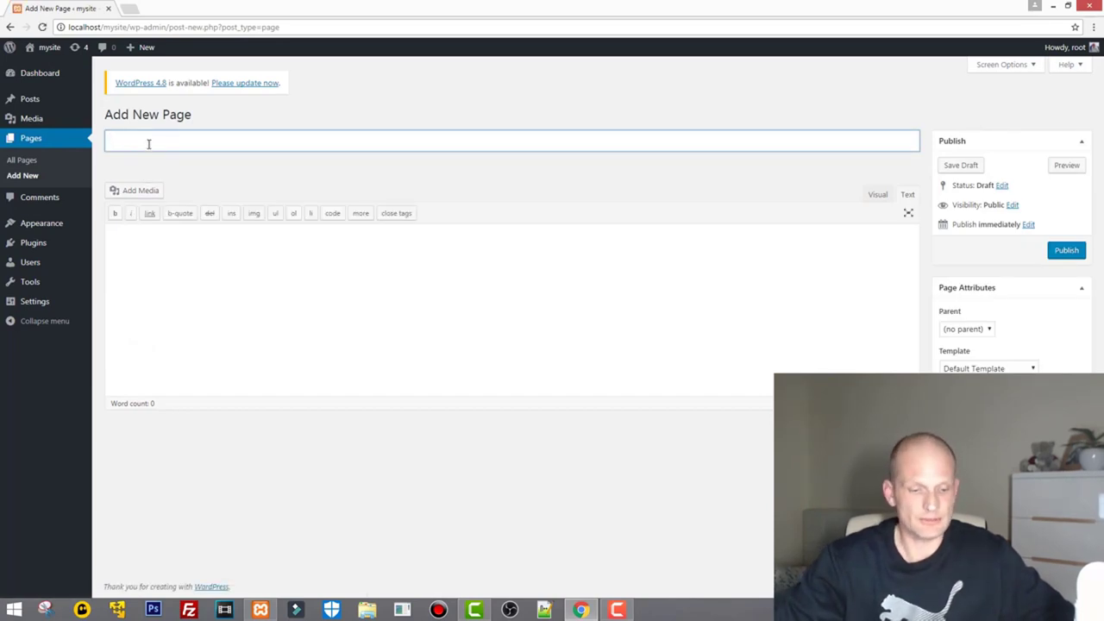
text(Messa)
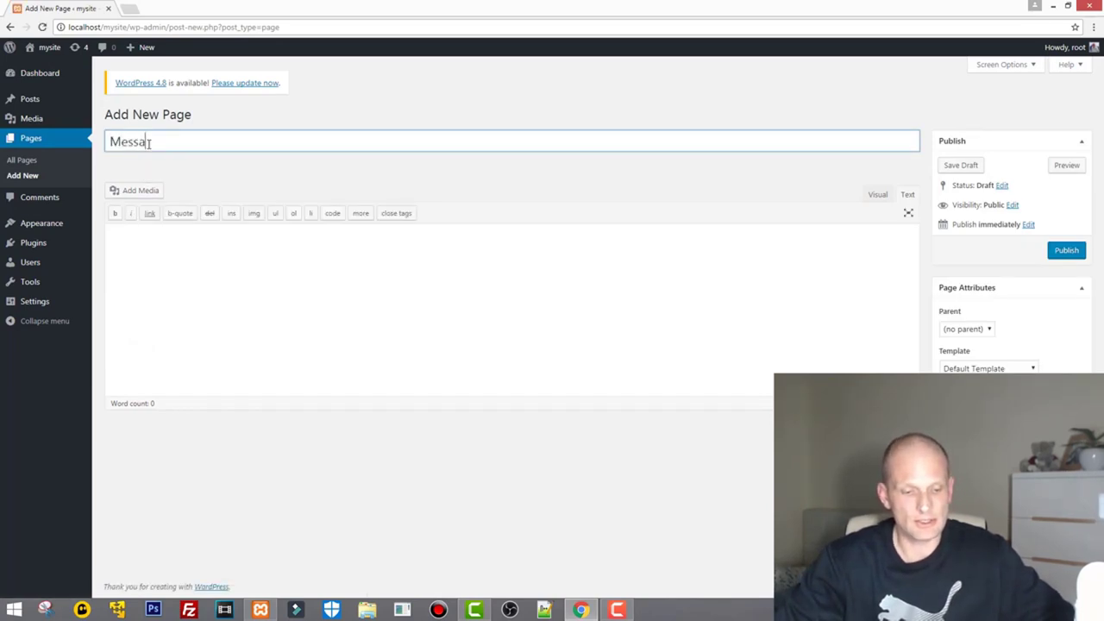
text(geing)
click(1066, 250)
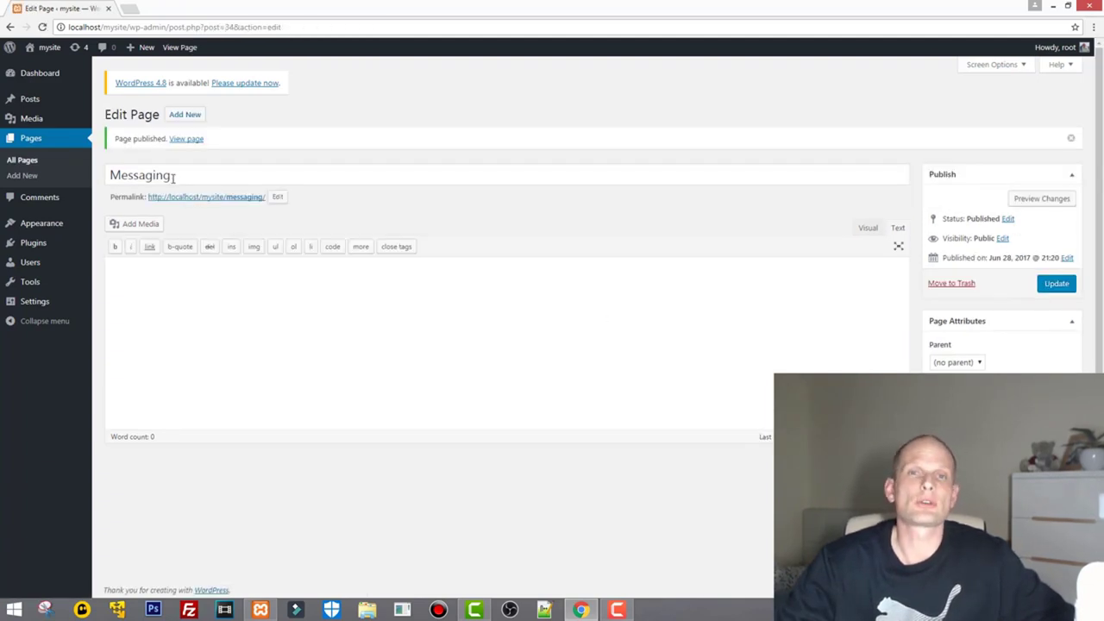
double_click(173, 176)
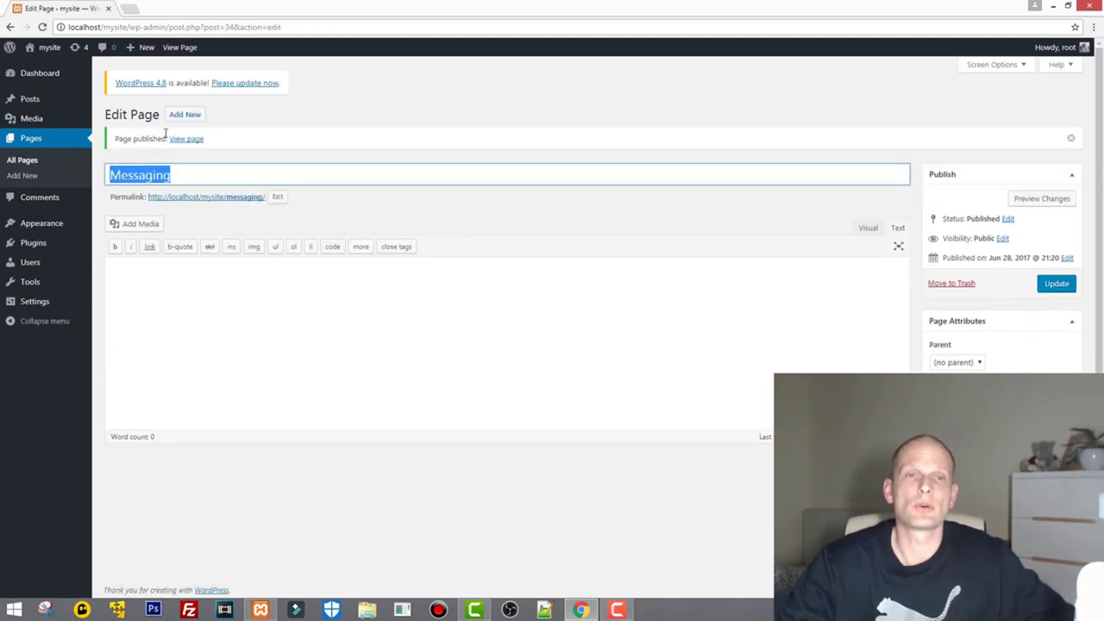
click(51, 48)
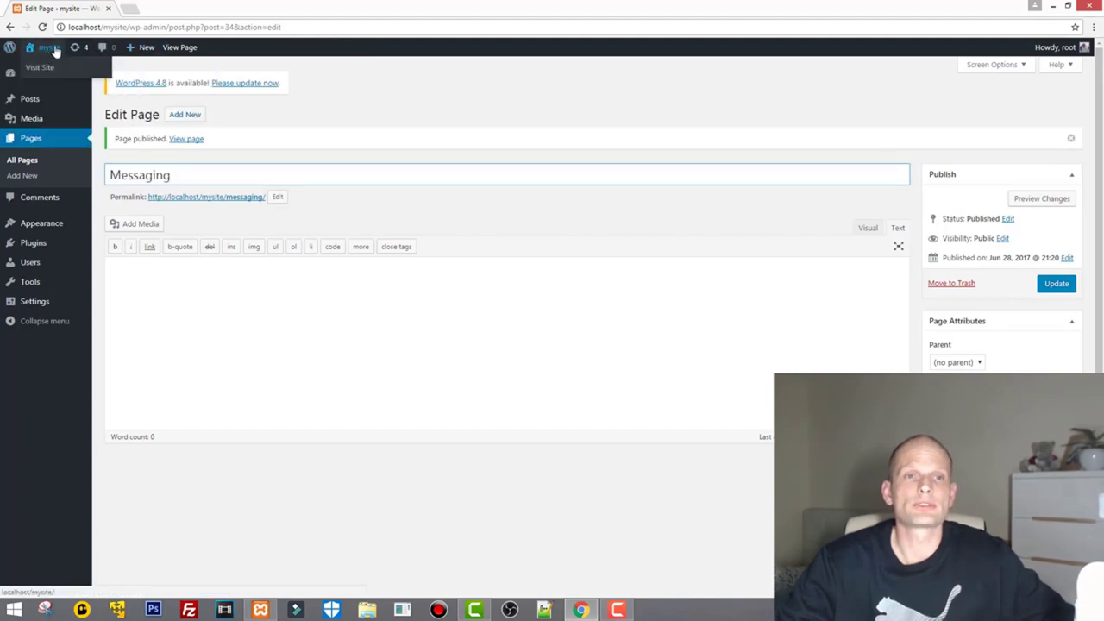
Step: Open the mysite front page in a new browser tab
right_click(54, 51)
click(82, 54)
click(172, 9)
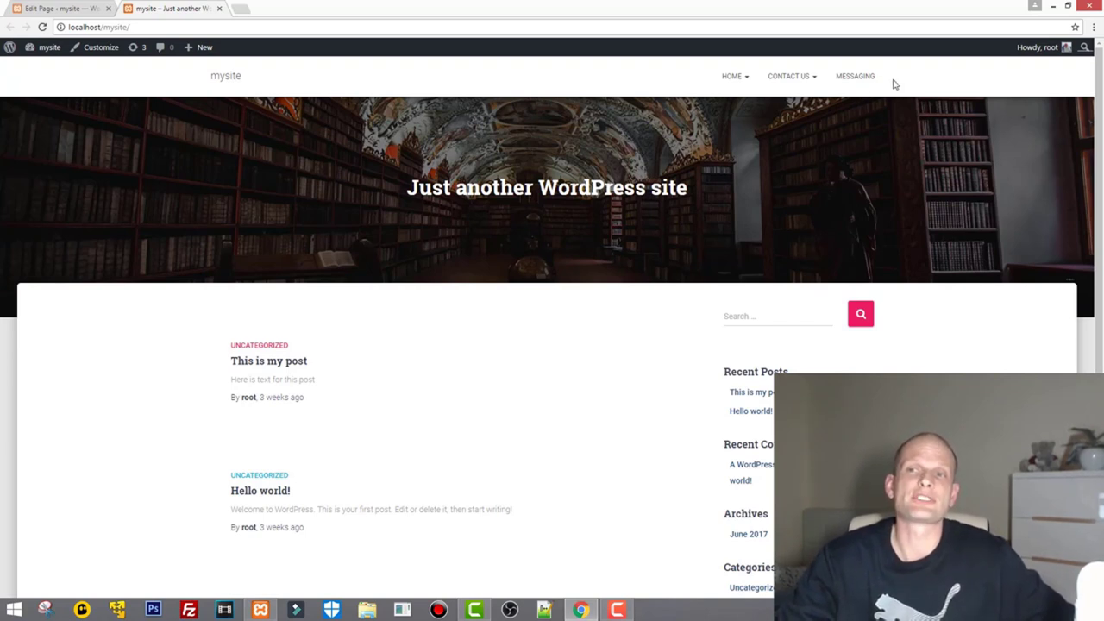
Step: Note the new MESSAGING menu entry, then return to the Messaging page editor tab
drag(877, 77, 836, 78)
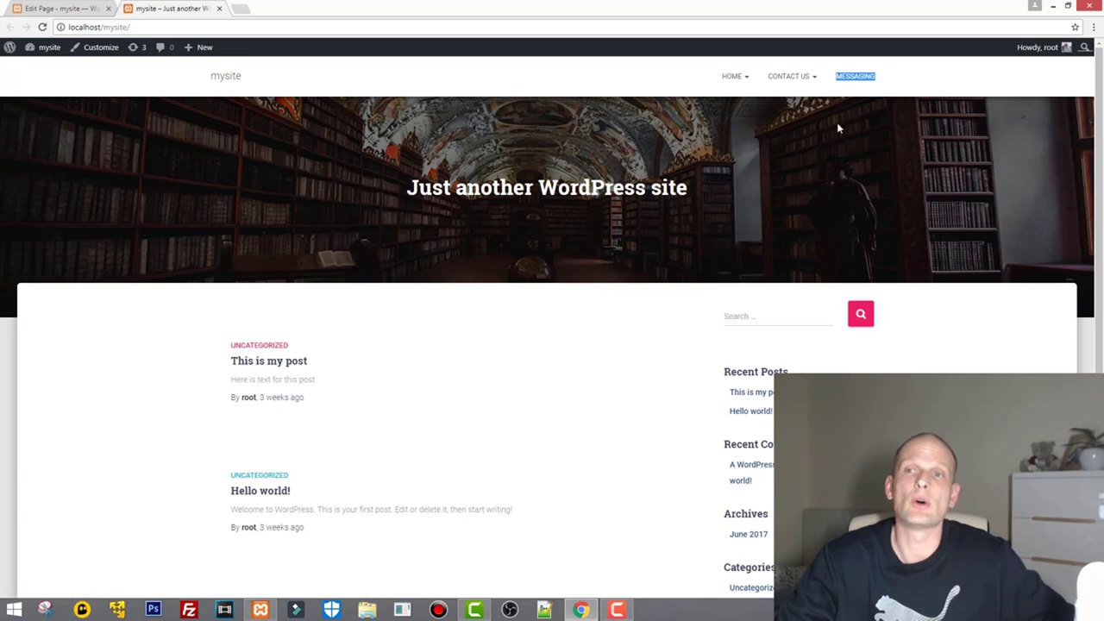
click(66, 11)
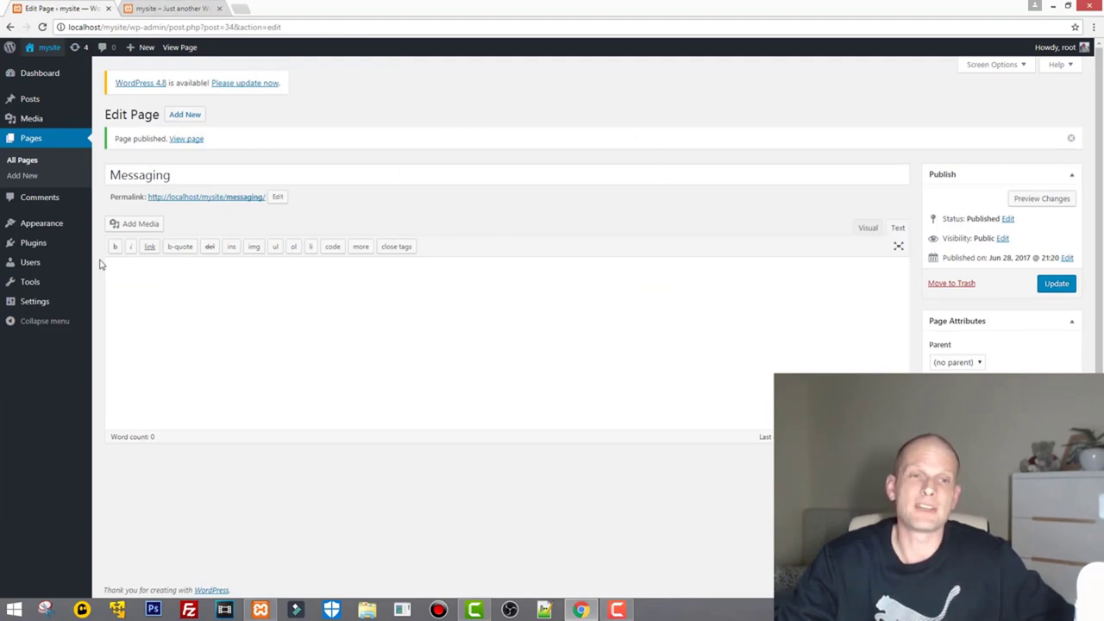
mouse_move(33, 272)
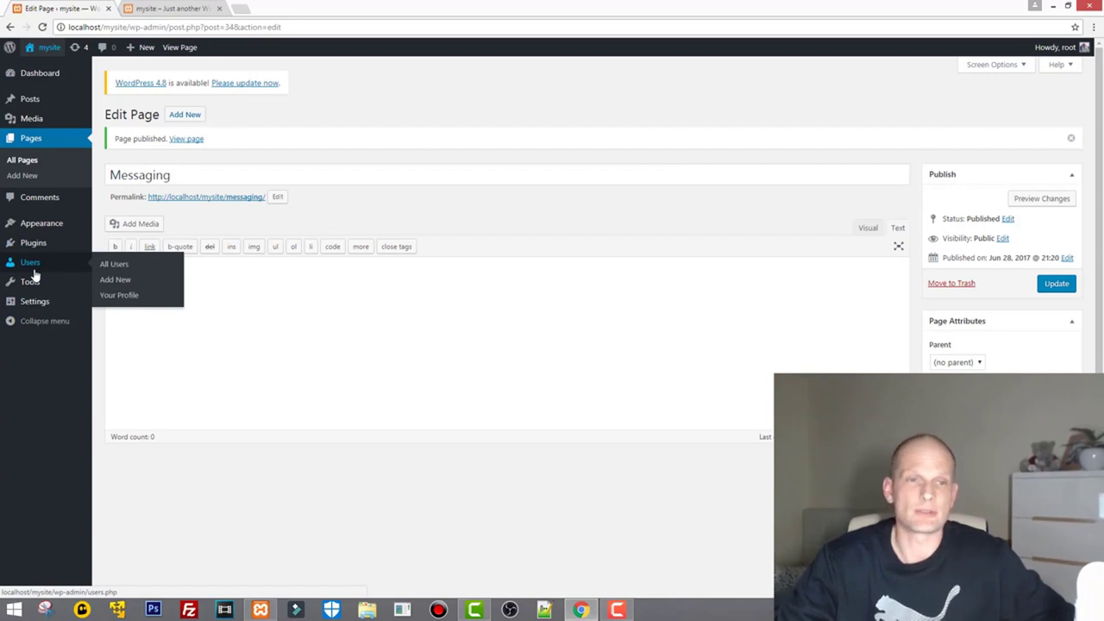
mouse_move(49, 242)
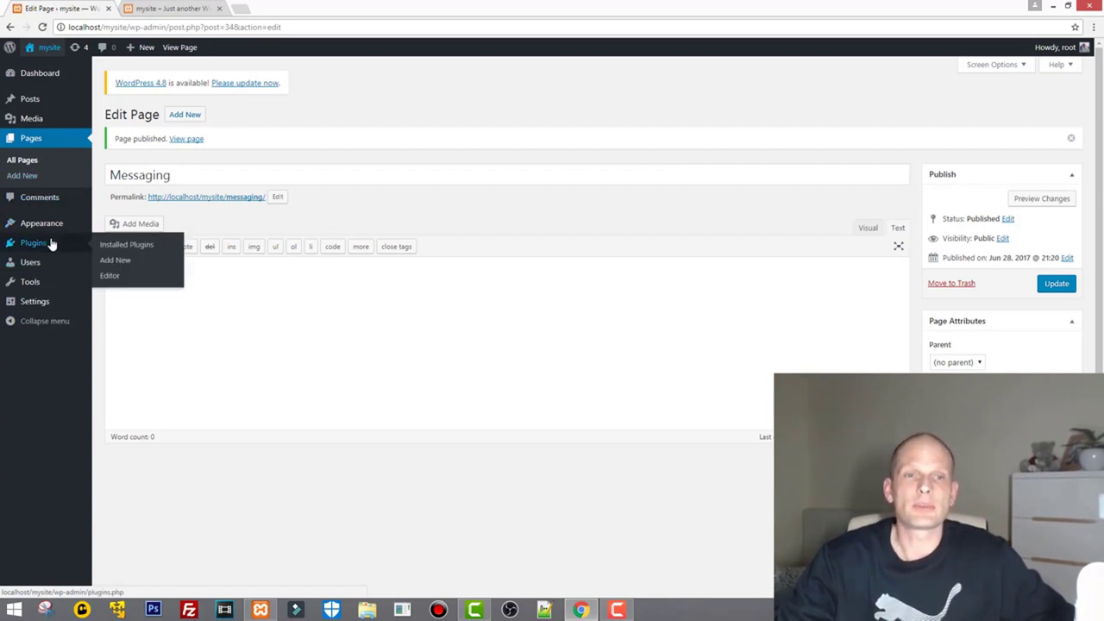
Step: Search plugins for 'front end pm', then install and activate Front End PM
click(114, 261)
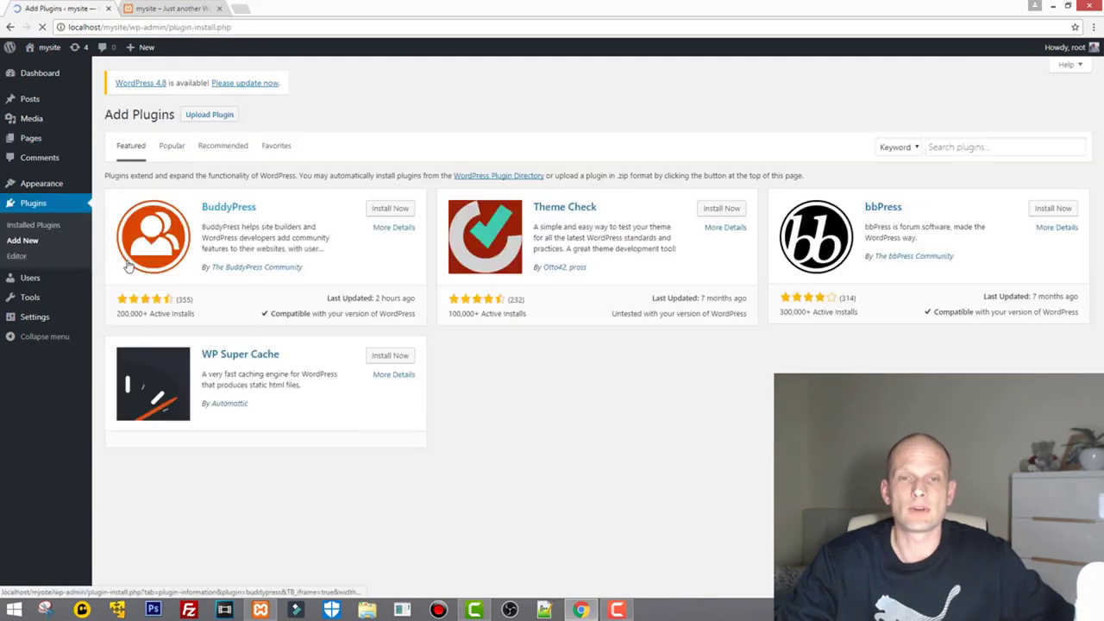
click(1010, 146)
text(f)
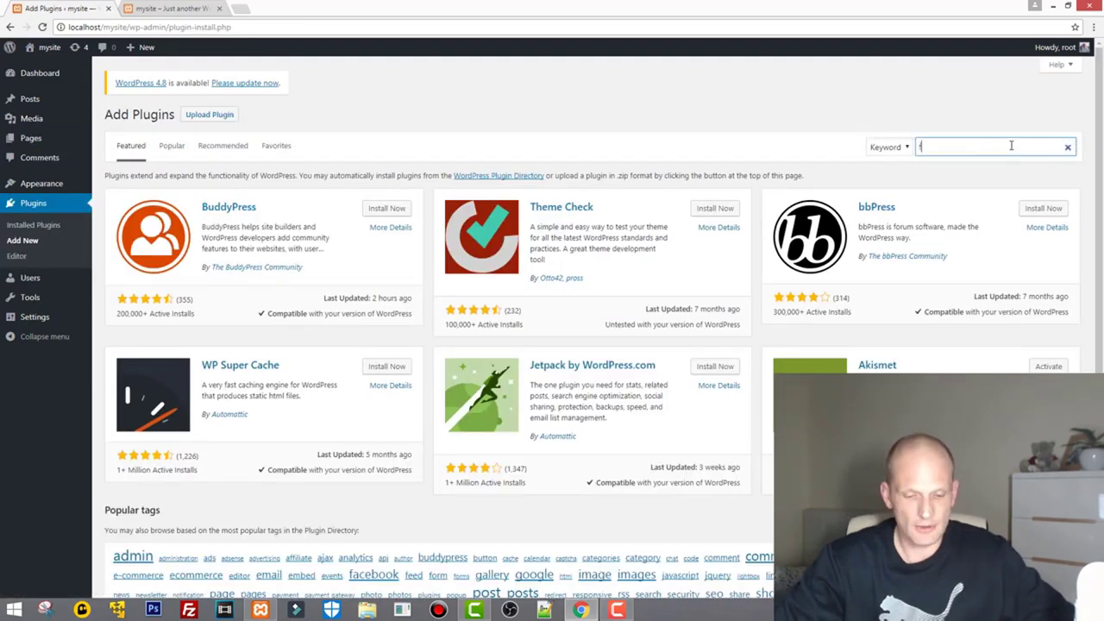
text(ront end p)
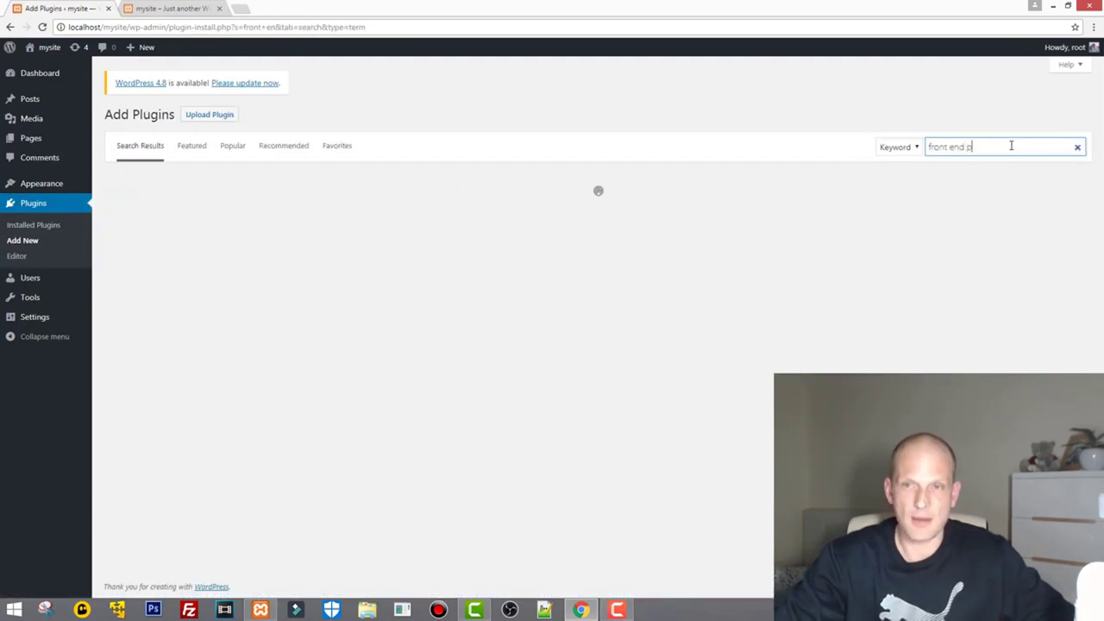
text(m)
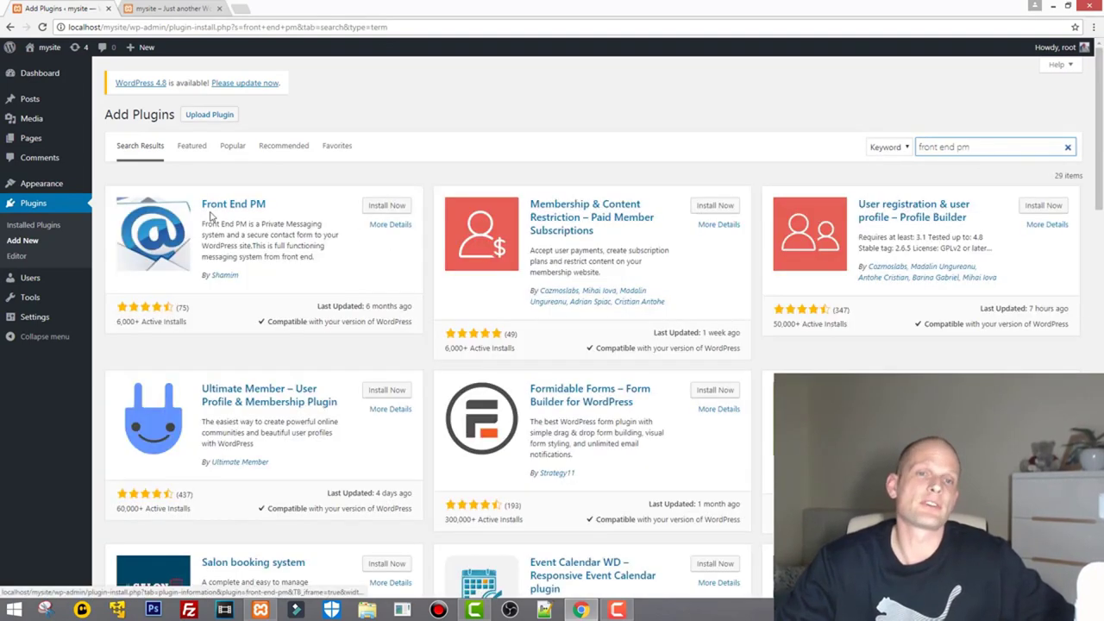
click(388, 209)
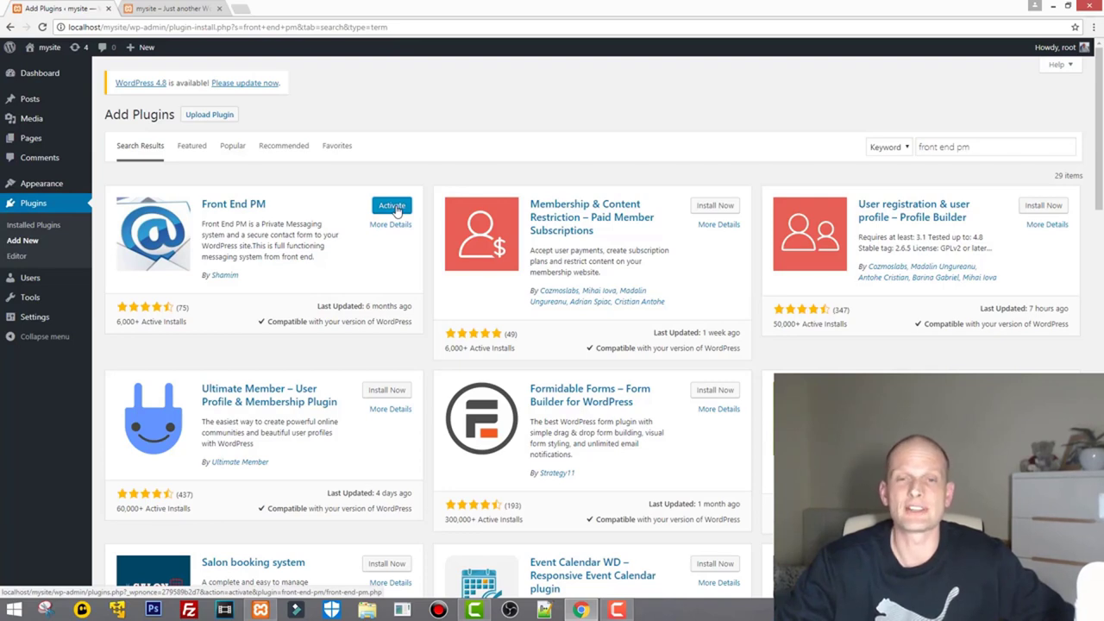
click(395, 208)
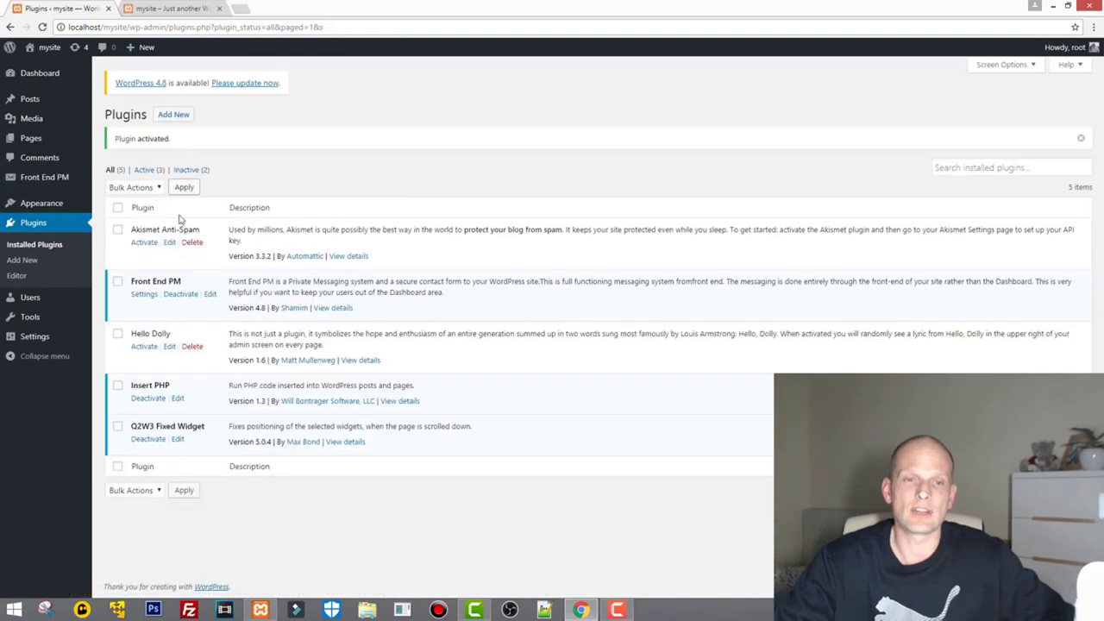
Step: Open Front End PM's Settings page from the admin sidebar
mouse_move(39, 181)
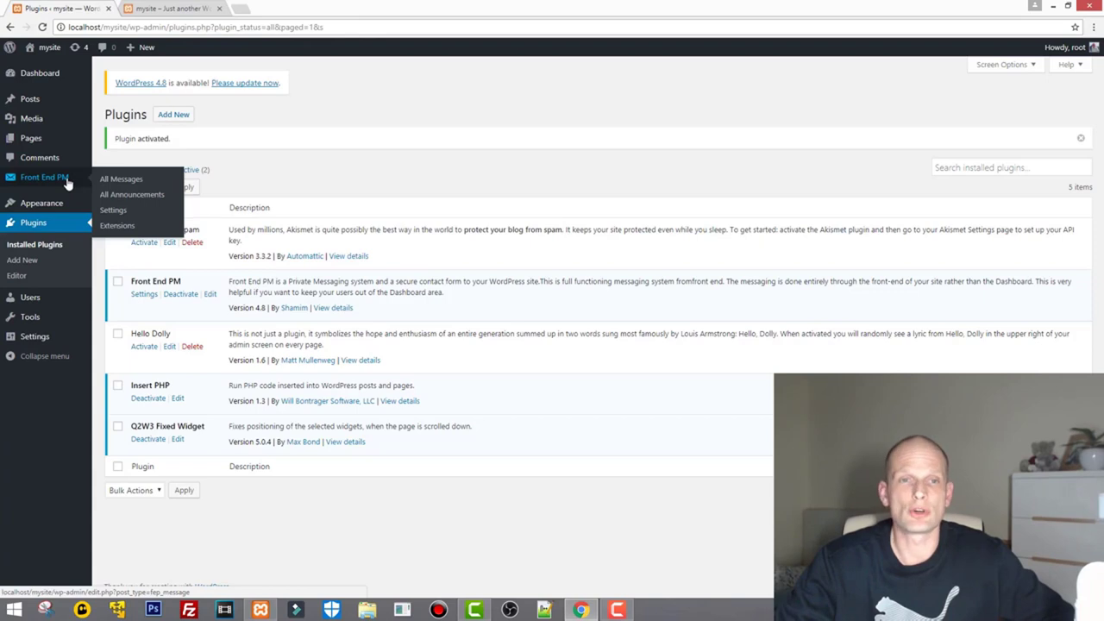
click(120, 212)
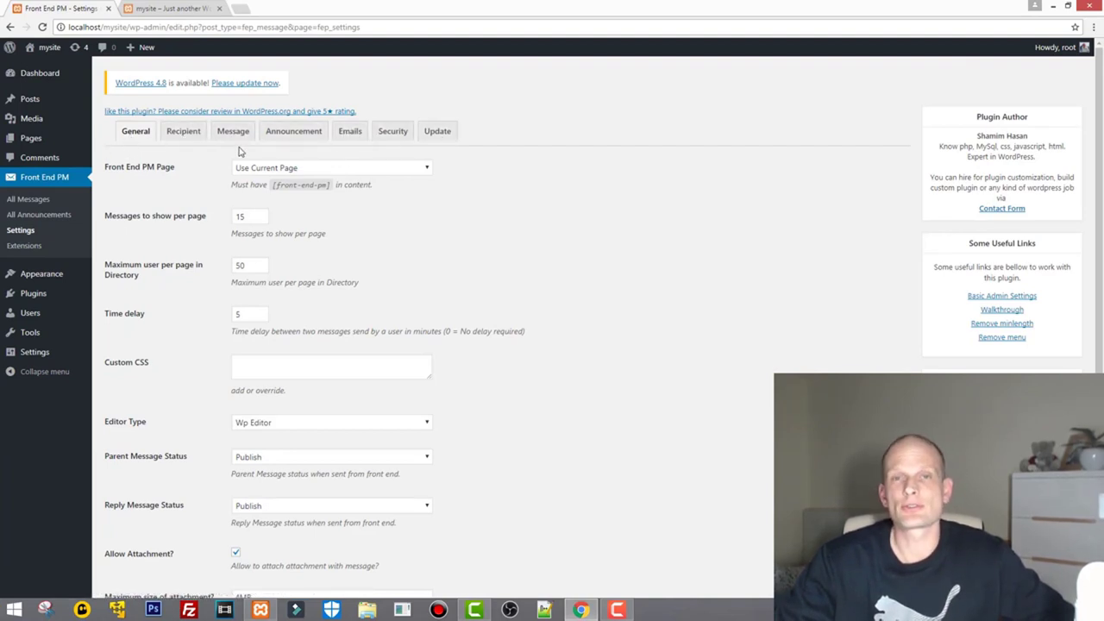
Step: Choose Messaging as the Front End PM Page and copy the [front-end-pm] shortcode
scroll(239, 155, down, 4)
scroll(234, 185, up, 4)
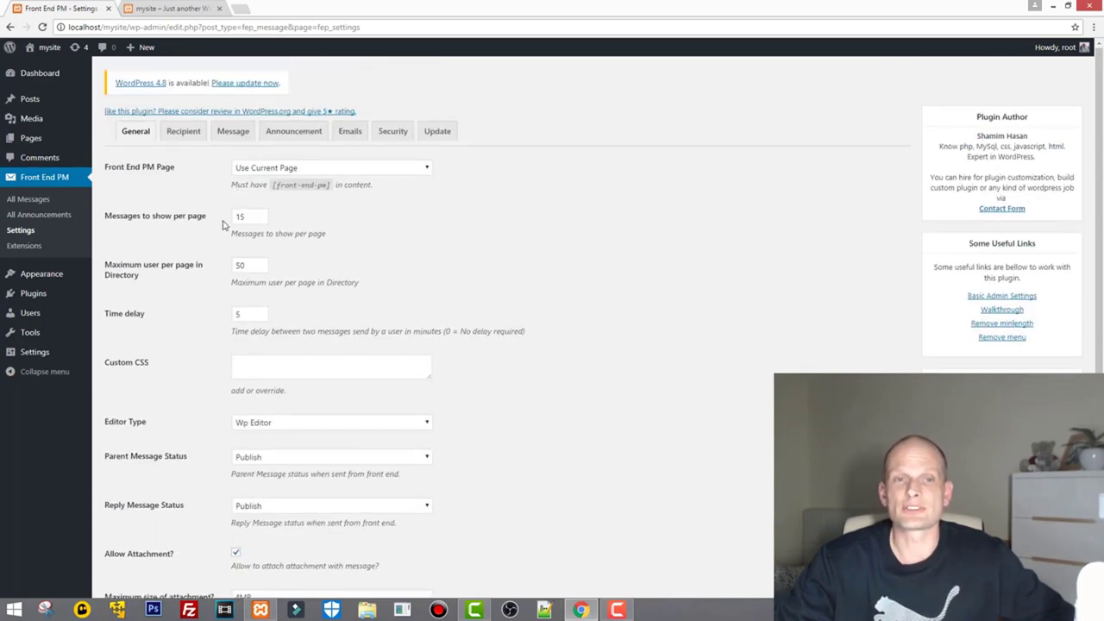
drag(105, 166, 164, 163)
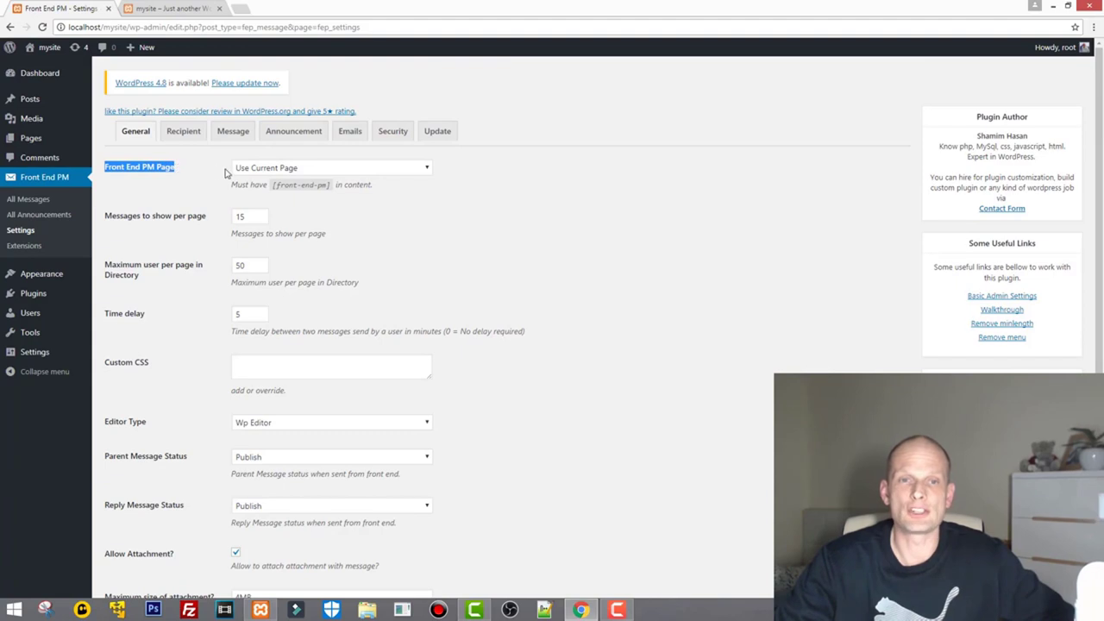
click(414, 171)
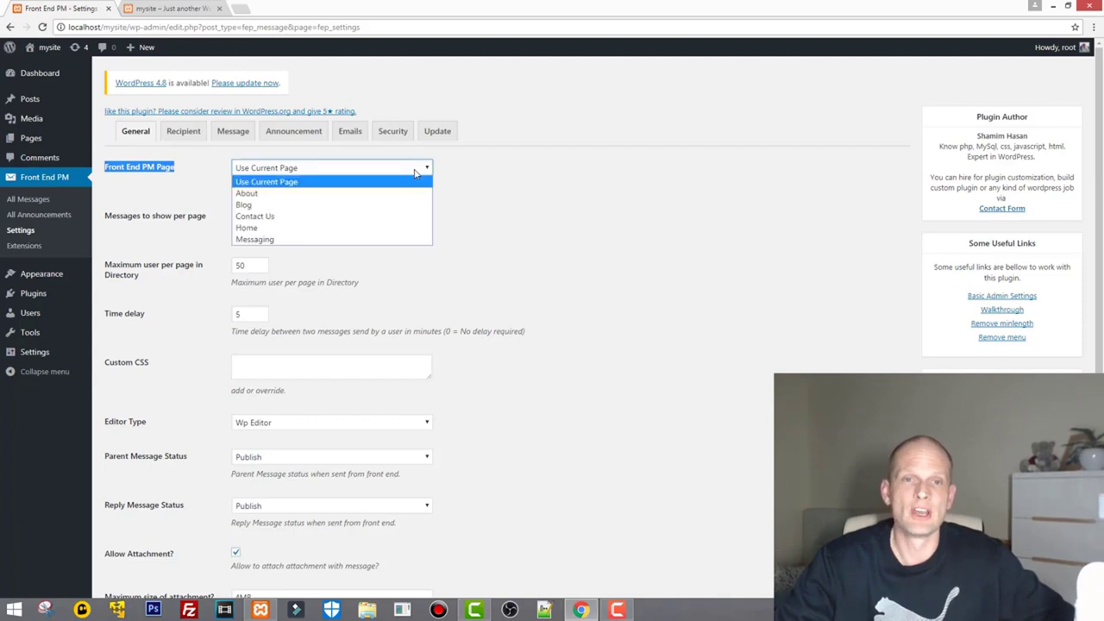
click(392, 240)
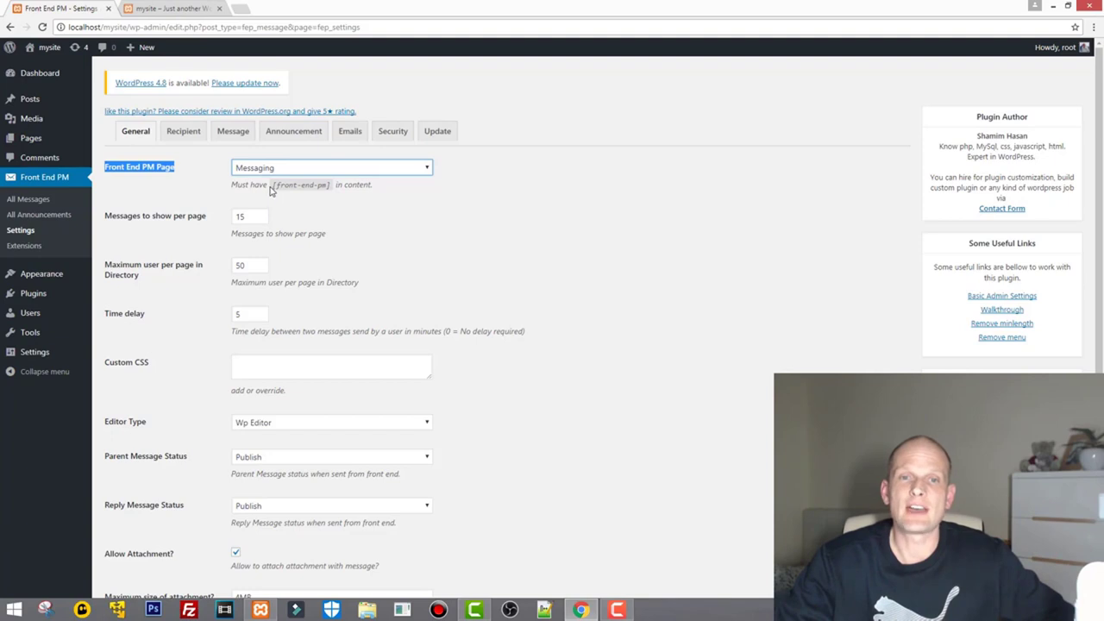
drag(270, 189, 335, 192)
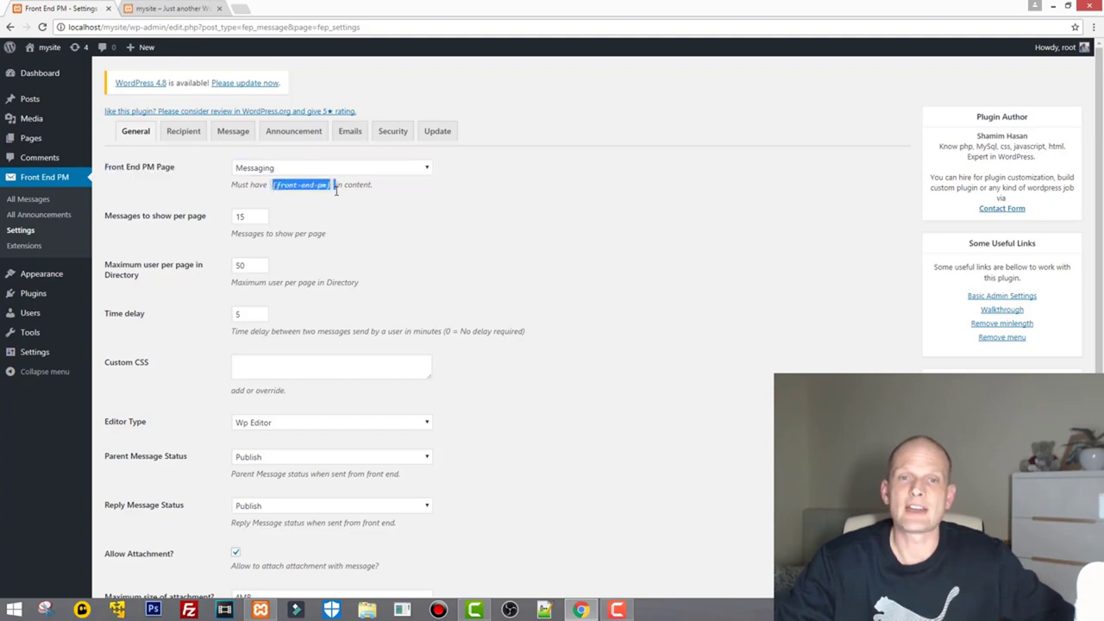
right_click(327, 186)
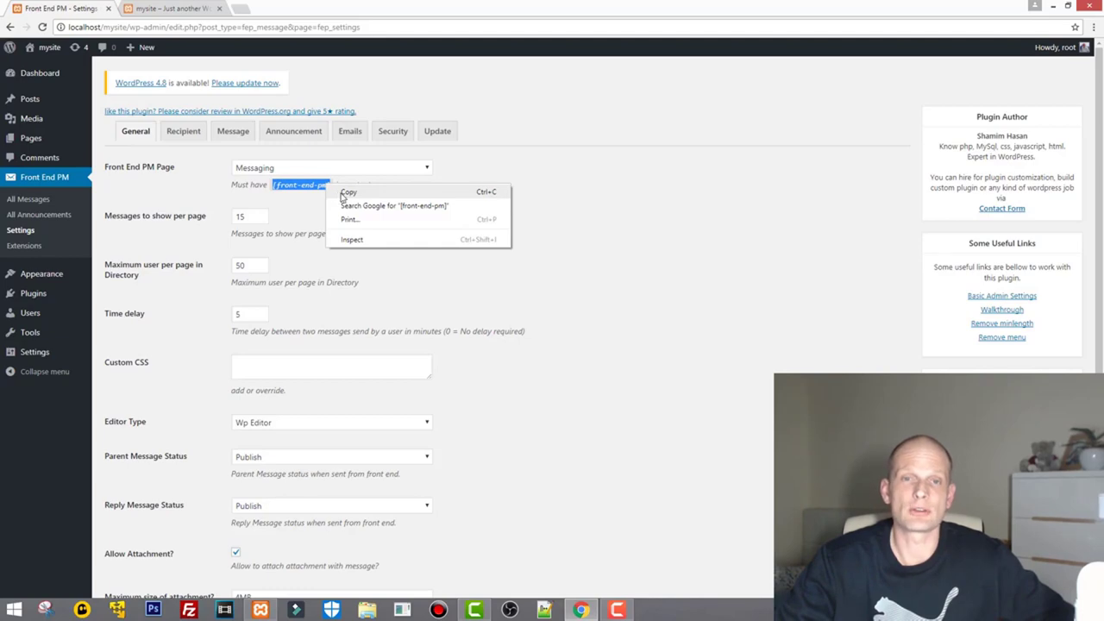
click(347, 192)
Step: Save the Front End PM settings and open the site's Messaging page
scroll(147, 556, down, 4)
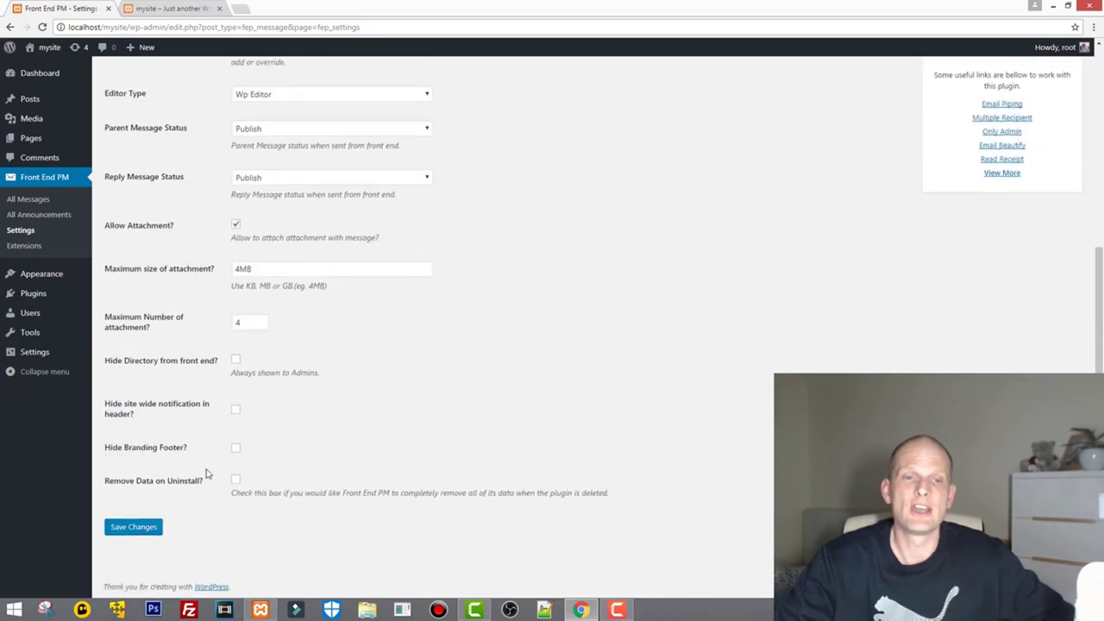
click(132, 527)
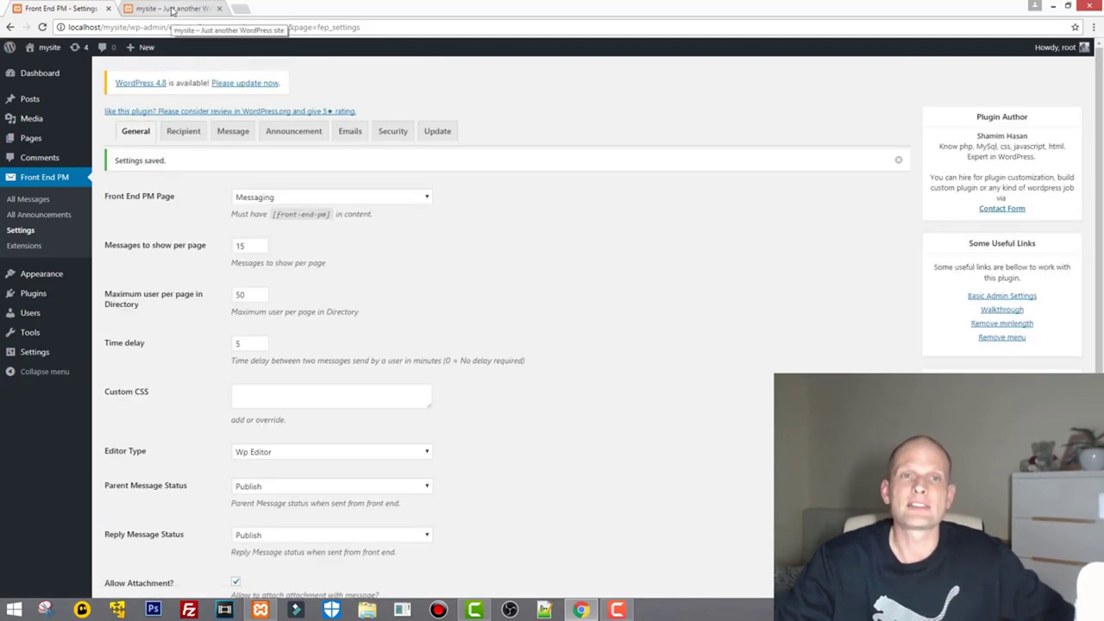
click(172, 9)
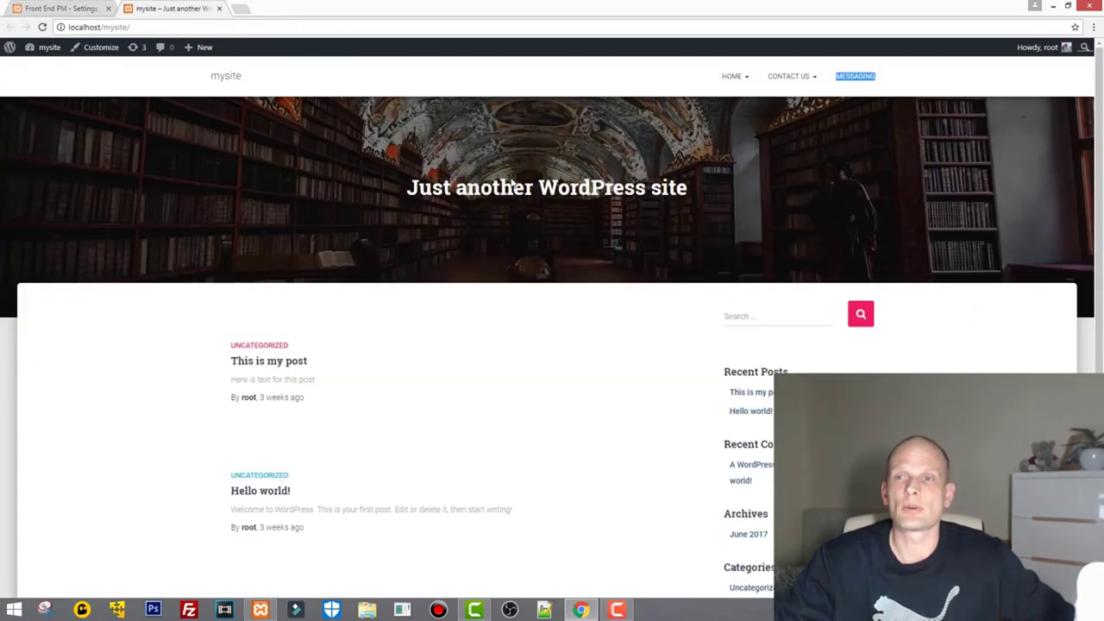
click(851, 82)
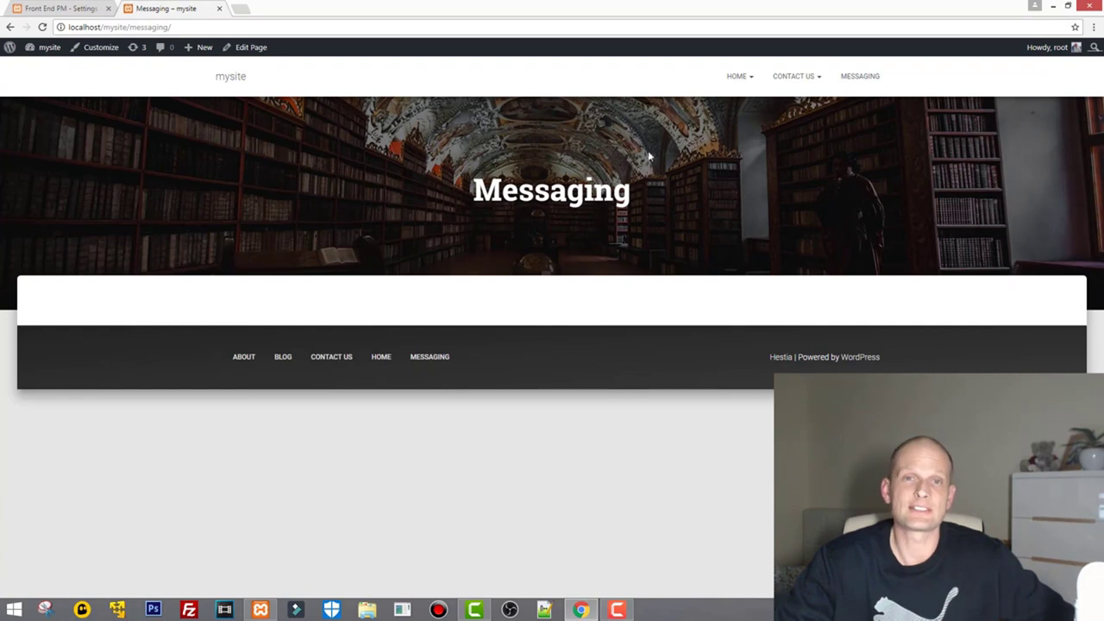
Step: Paste [front-end-pm] into the Messaging page content and update the page
click(243, 50)
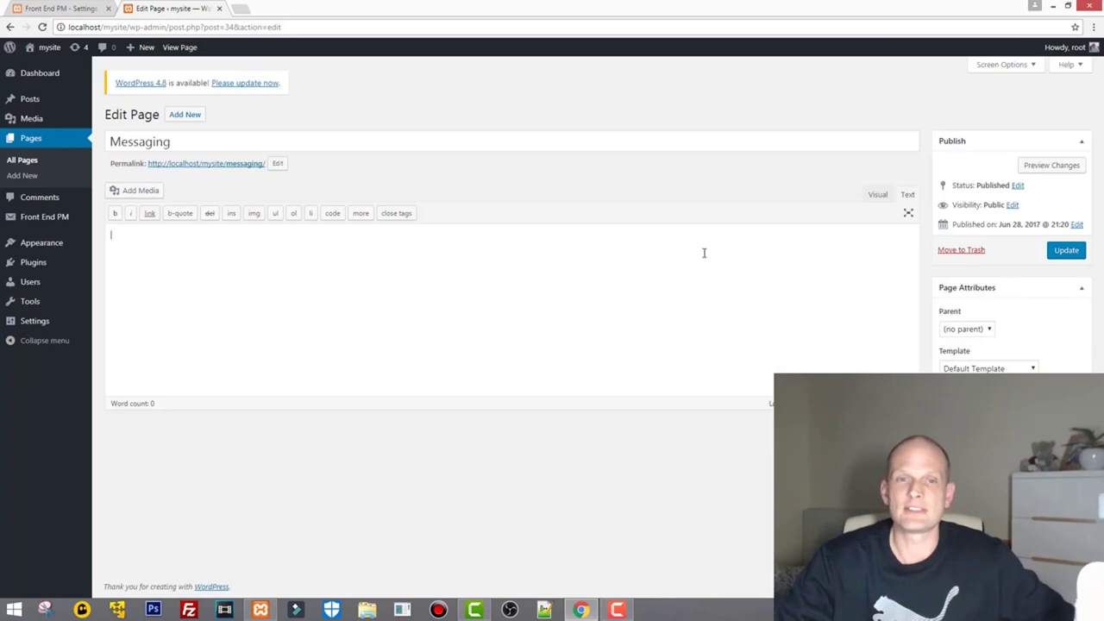
key(ctrl+v)
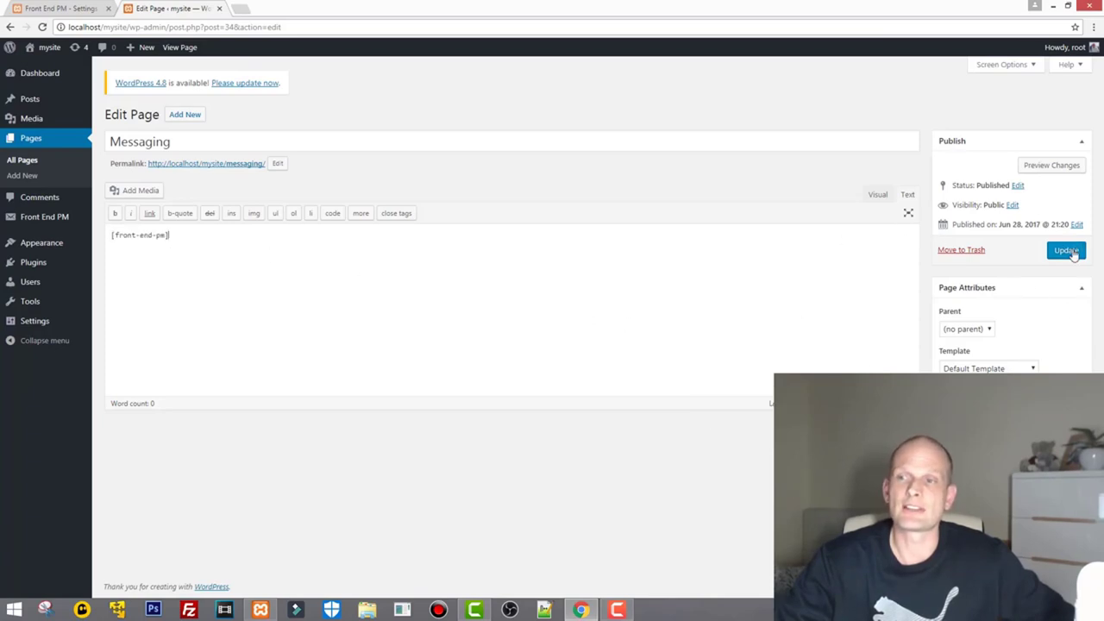
click(1071, 251)
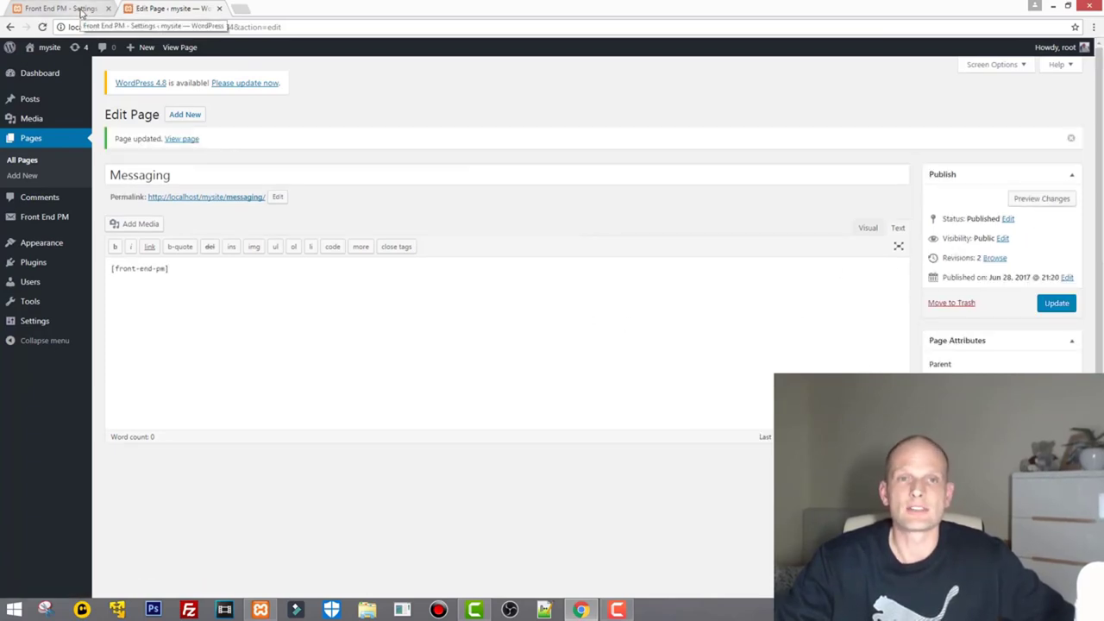
Step: View the live Messaging page, look at the New Message form, then return to Message Box
click(181, 198)
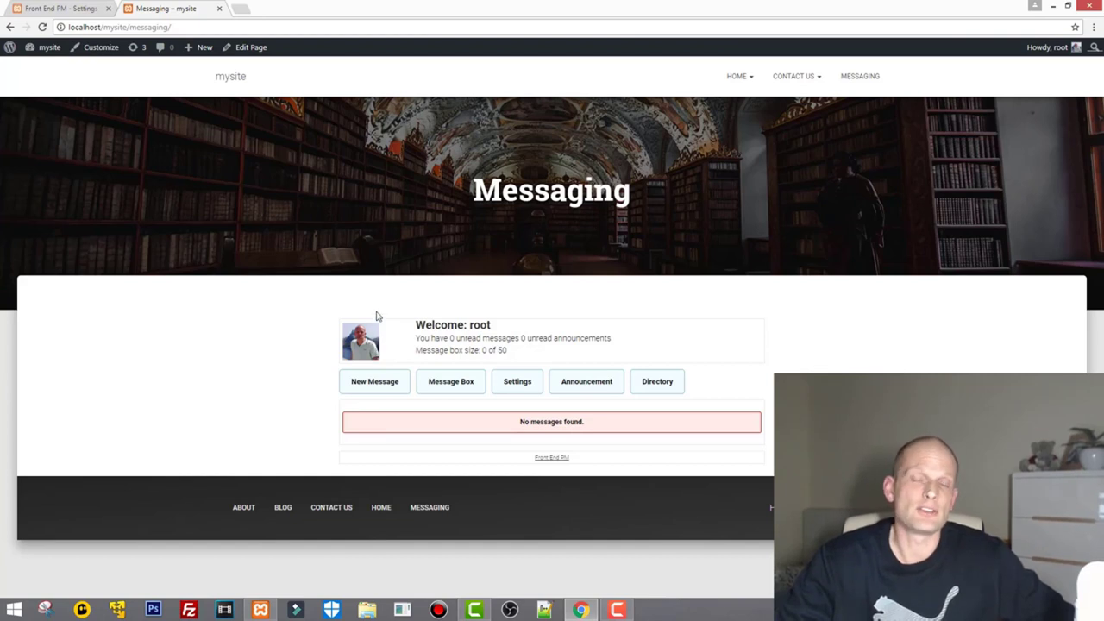
click(372, 388)
scroll(296, 407, down, 4)
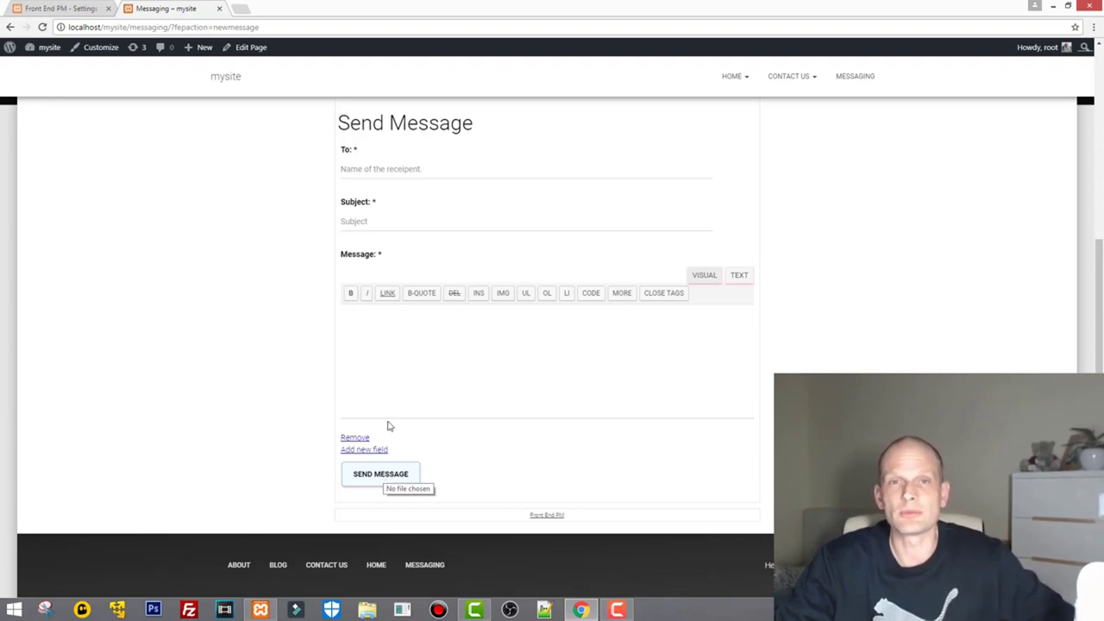
scroll(388, 426, up, 1)
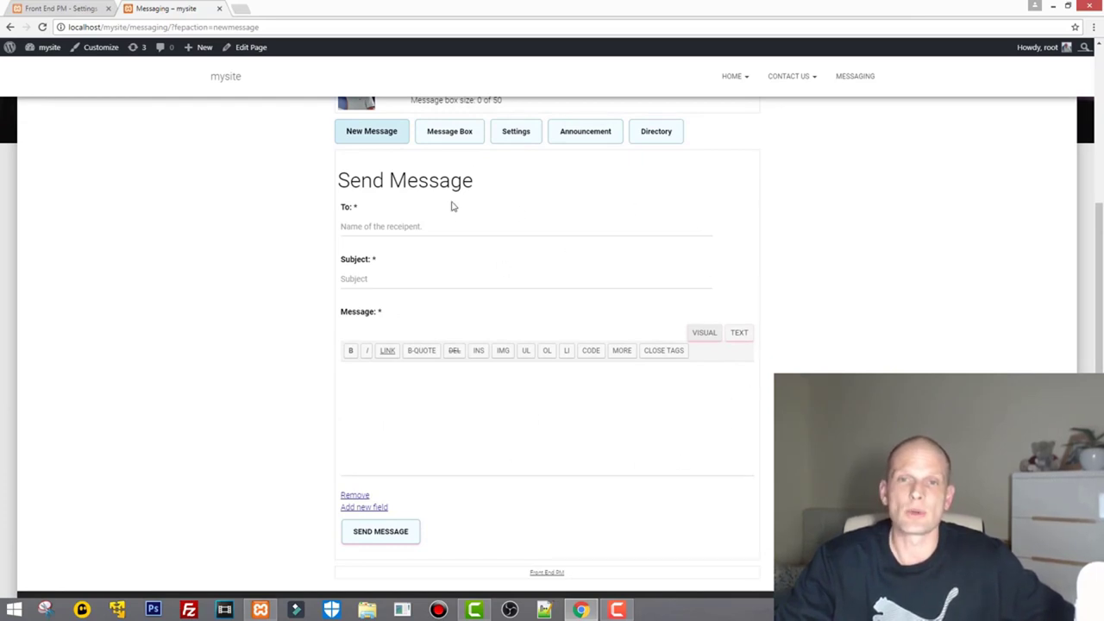
click(465, 132)
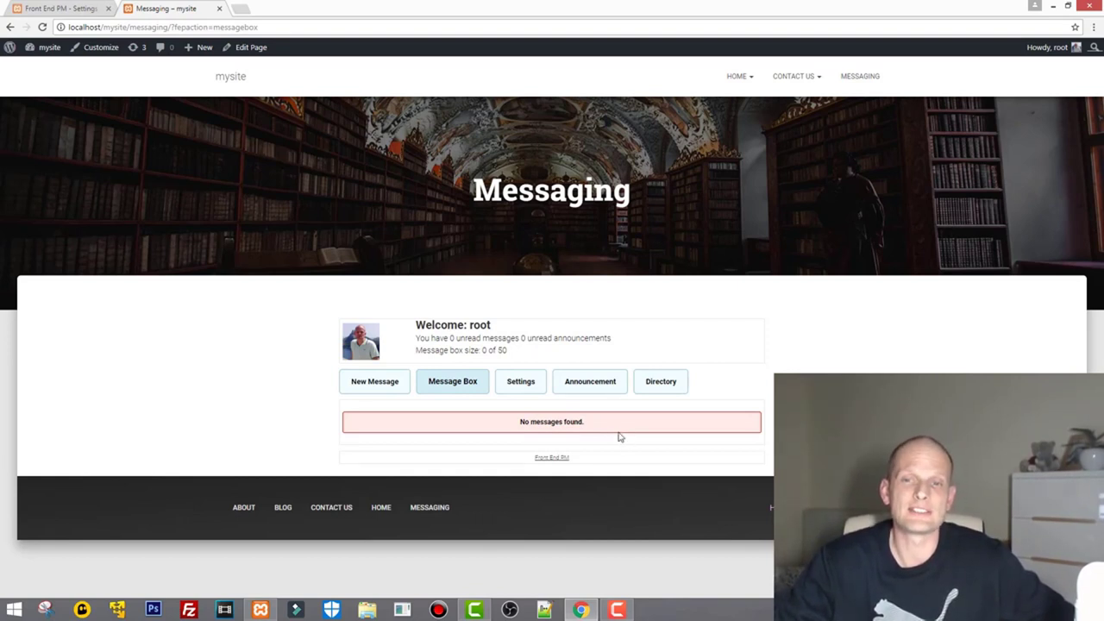
Step: Browse the Settings and Announcements tabs, then open the Directory listing user root
click(522, 385)
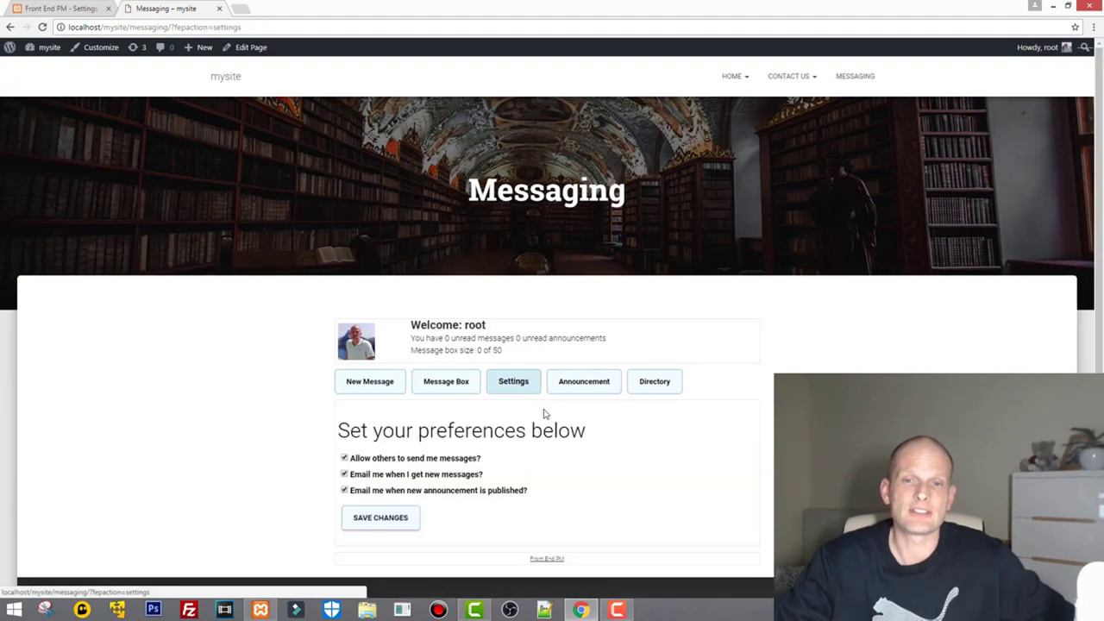
scroll(385, 422, down, 1)
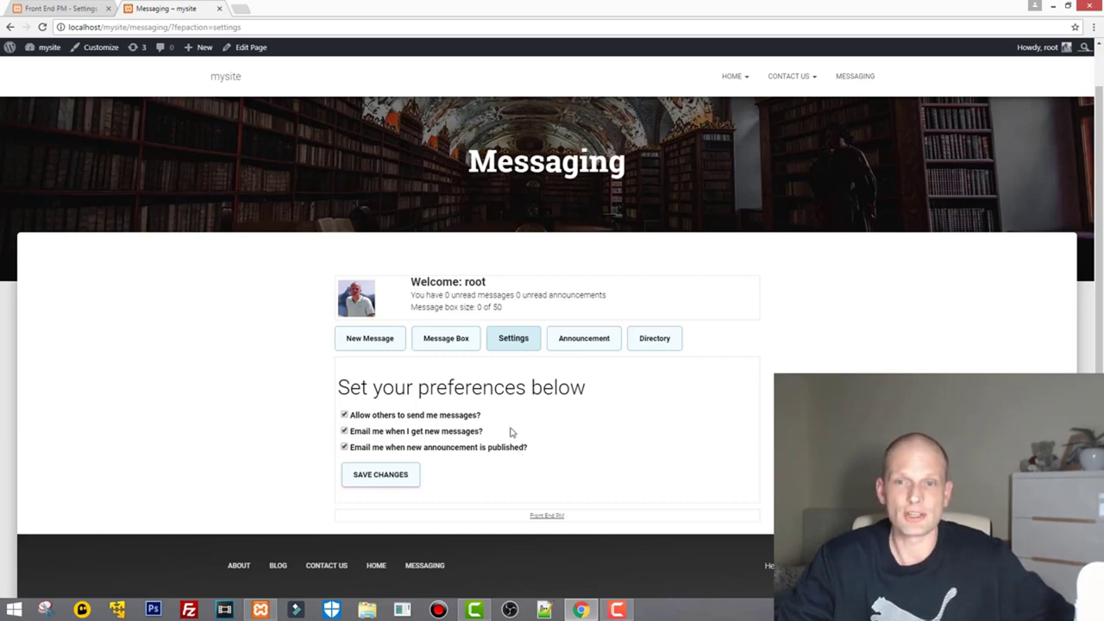
click(582, 345)
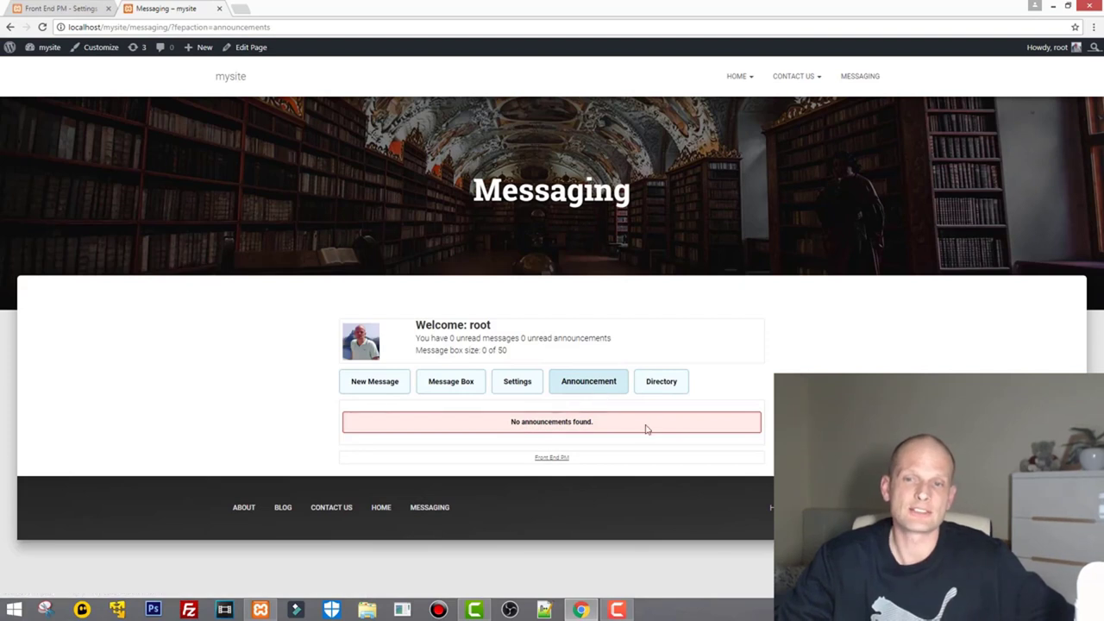
click(661, 383)
scroll(638, 450, down, 1)
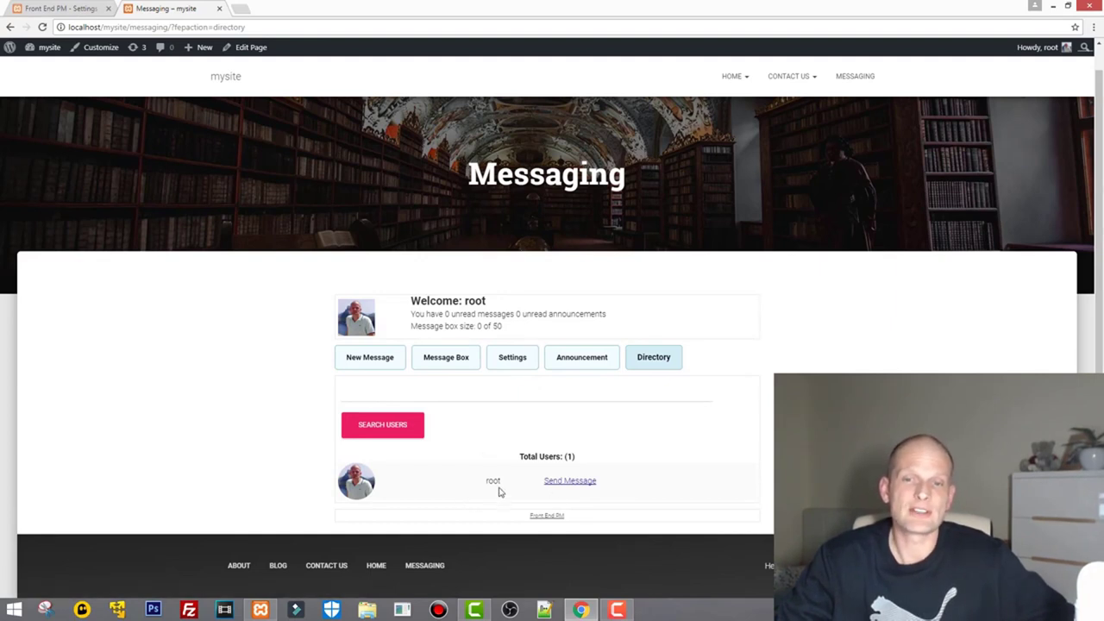
drag(483, 484, 502, 482)
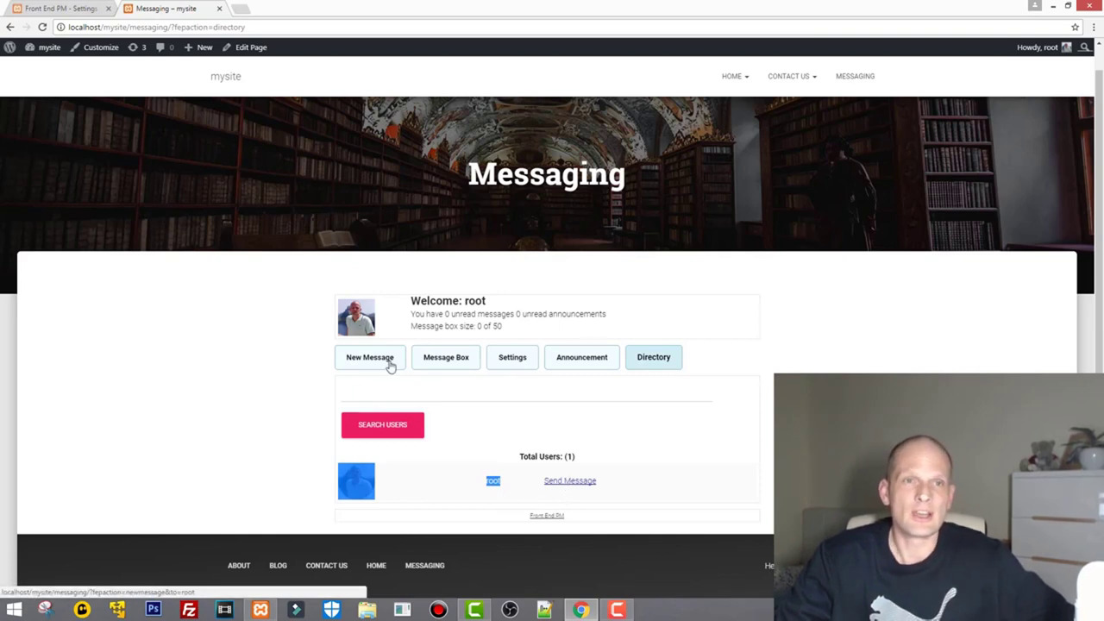
mouse_move(46, 51)
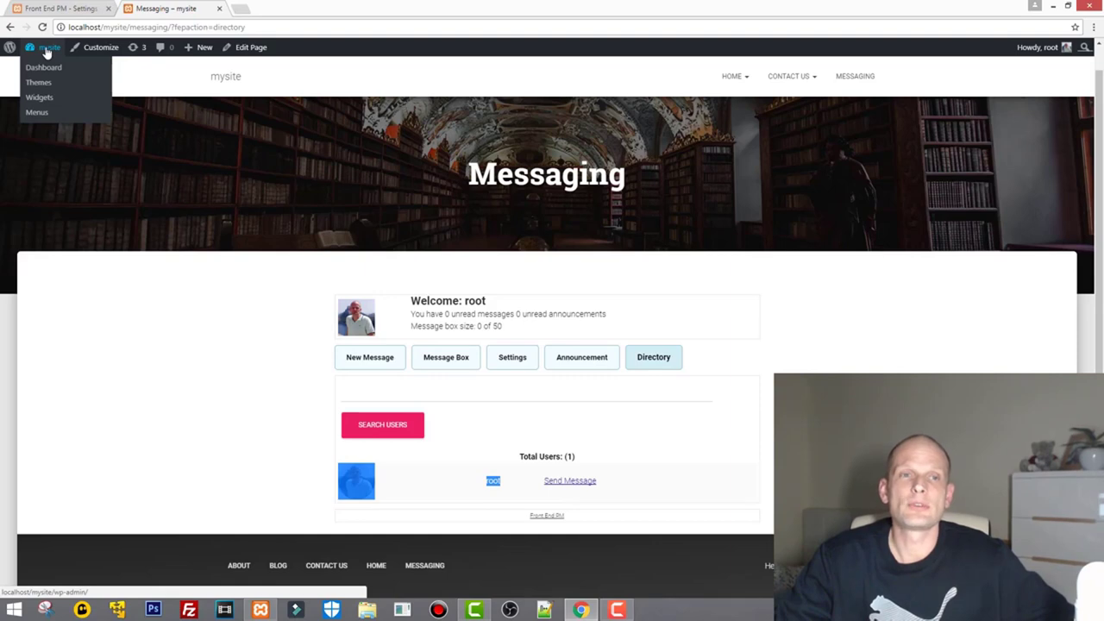
Step: Go from the Dashboard to Users and open the Add New User form
click(47, 73)
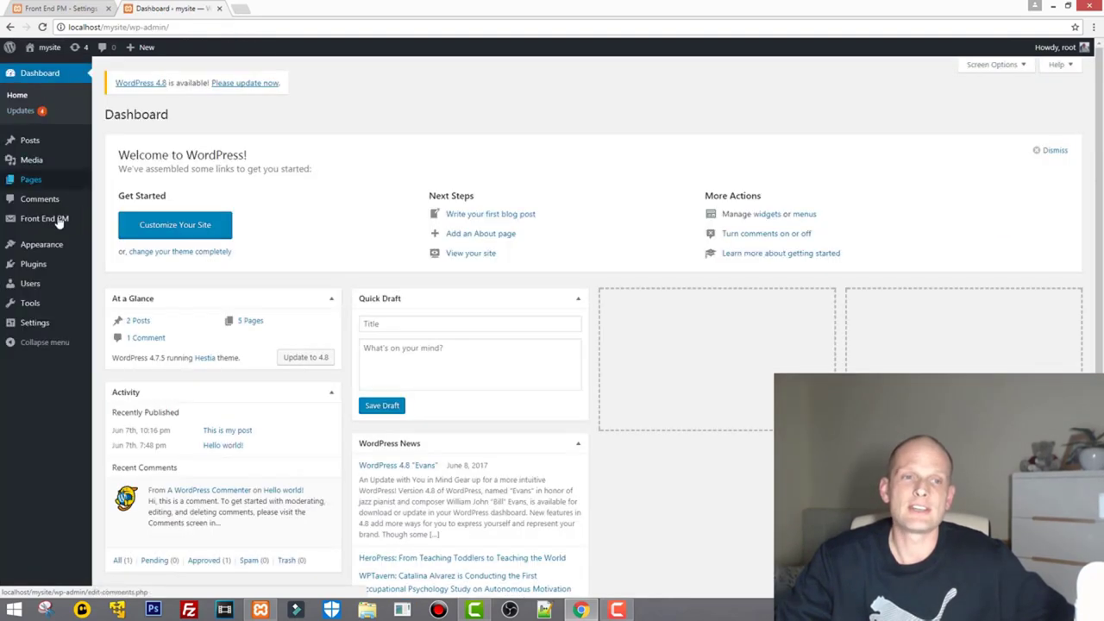
click(26, 291)
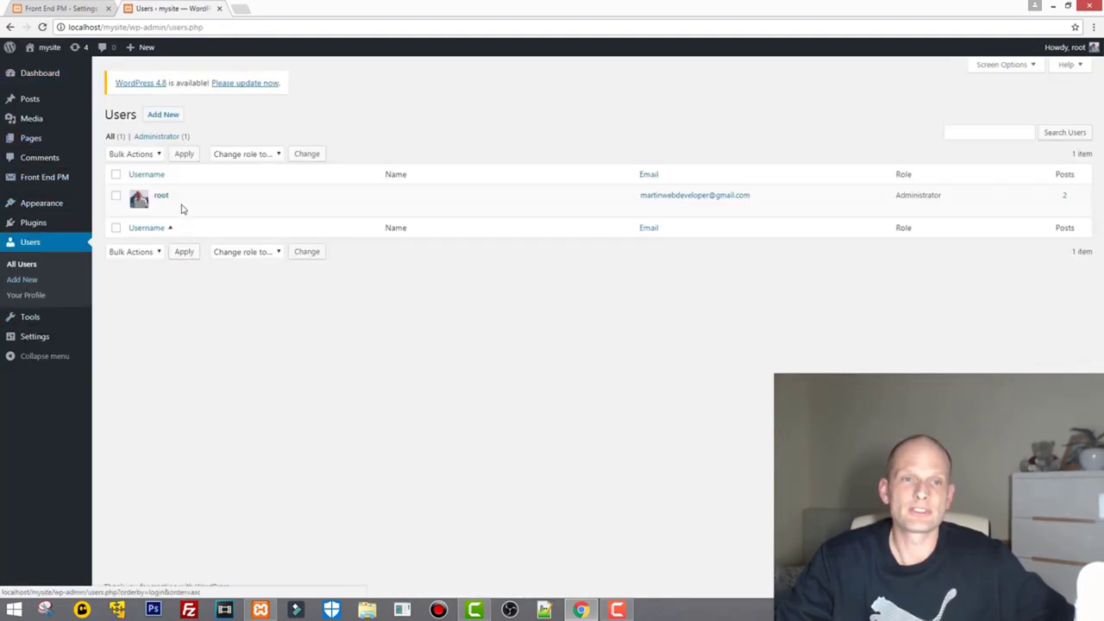
click(163, 114)
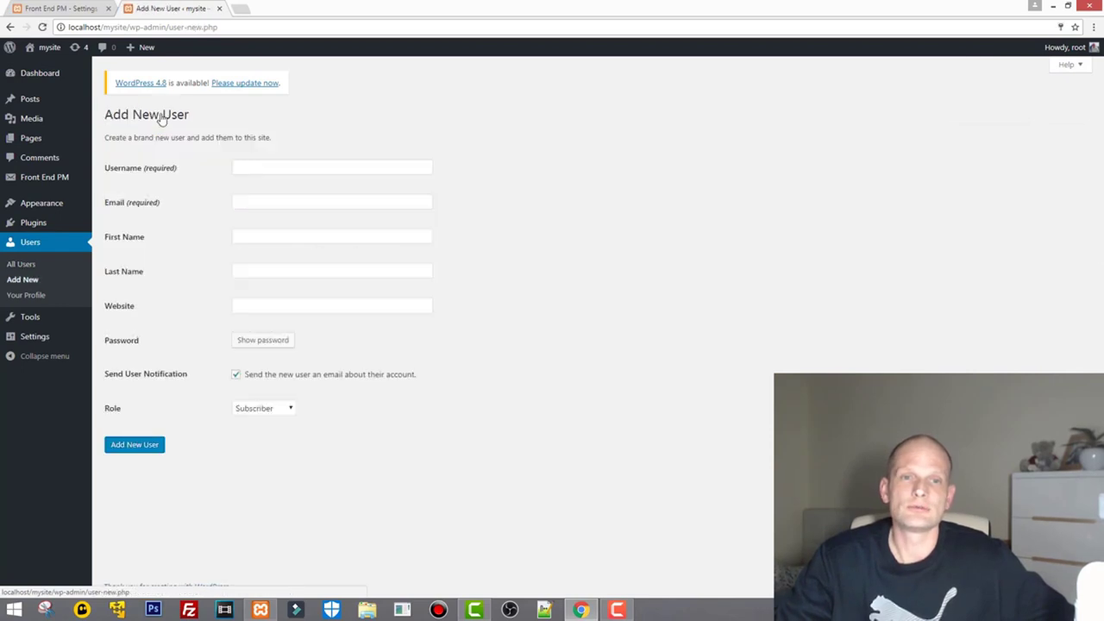
Step: Enter username 'test' and an e-mail address, then reveal the generated password
click(275, 167)
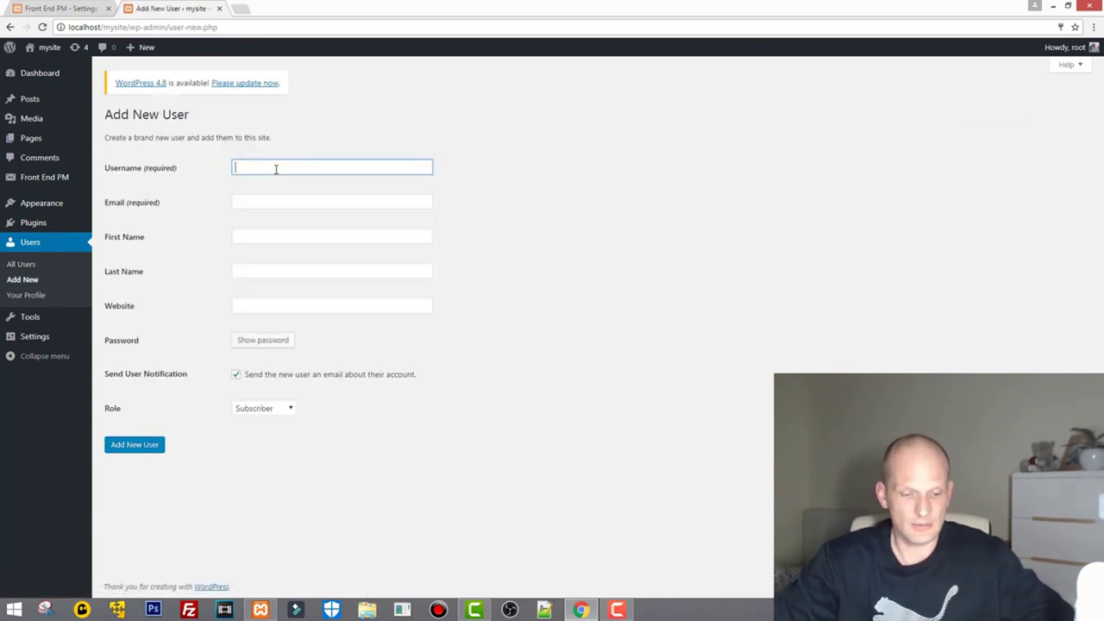
text(test)
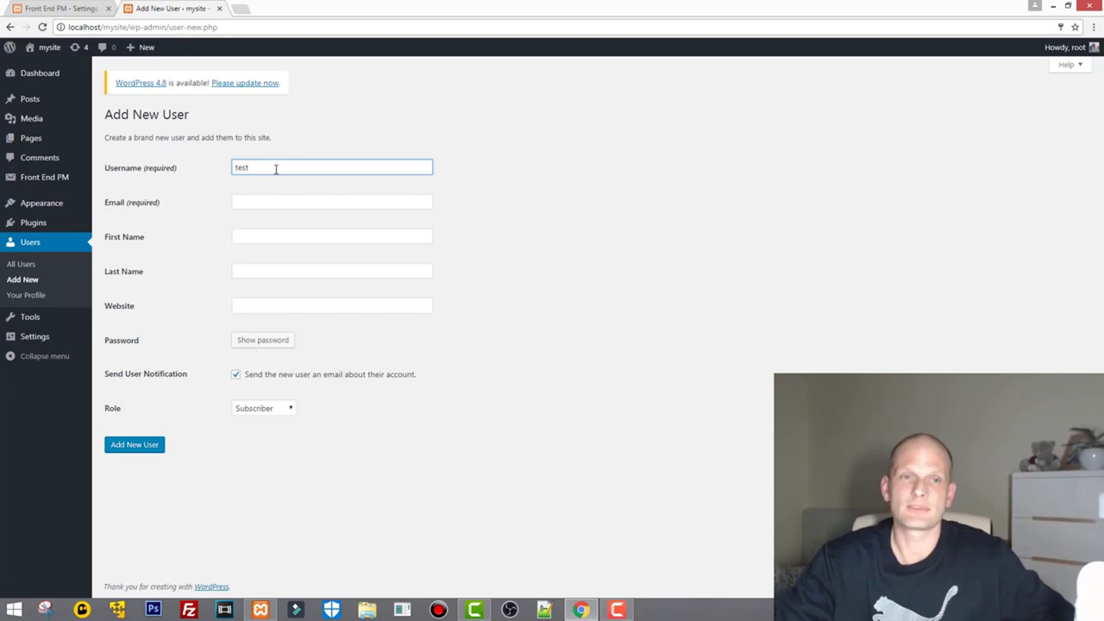
click(273, 197)
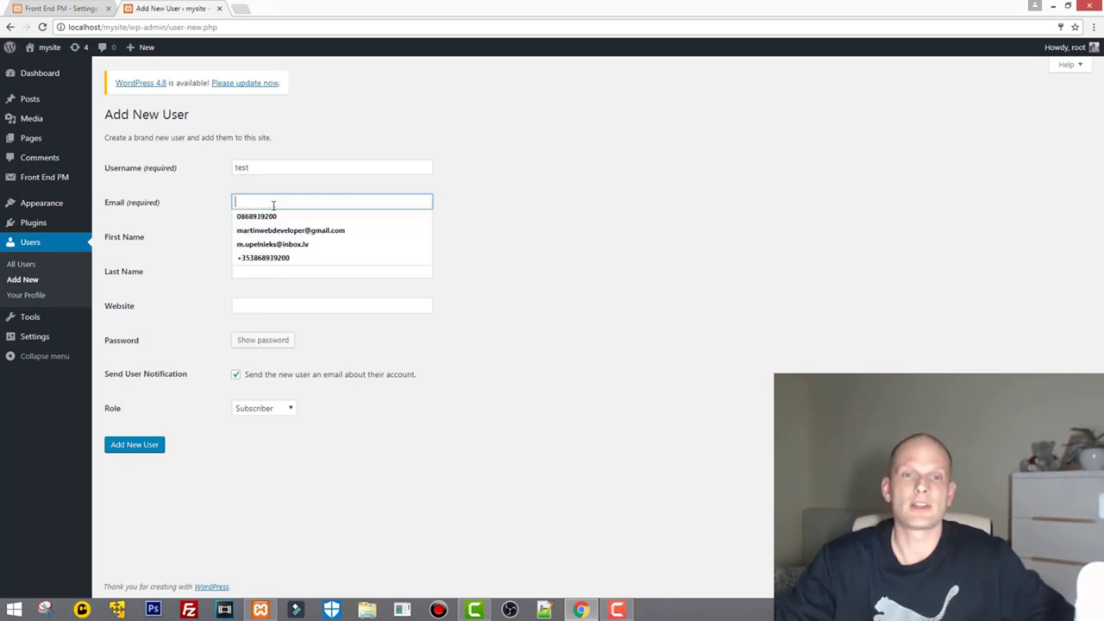
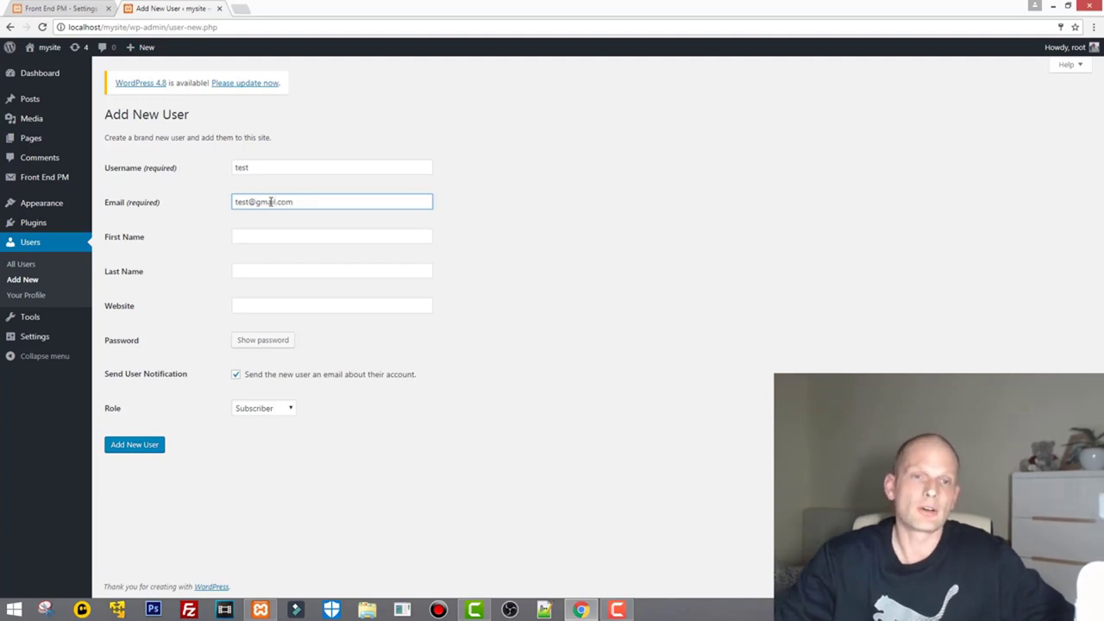
click(270, 234)
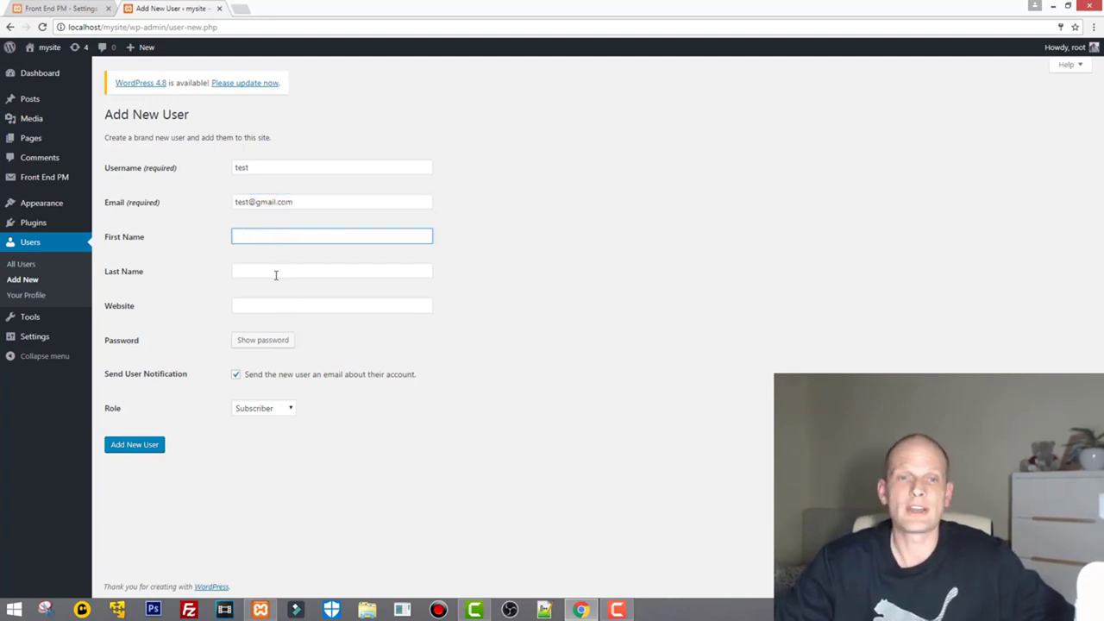
click(276, 274)
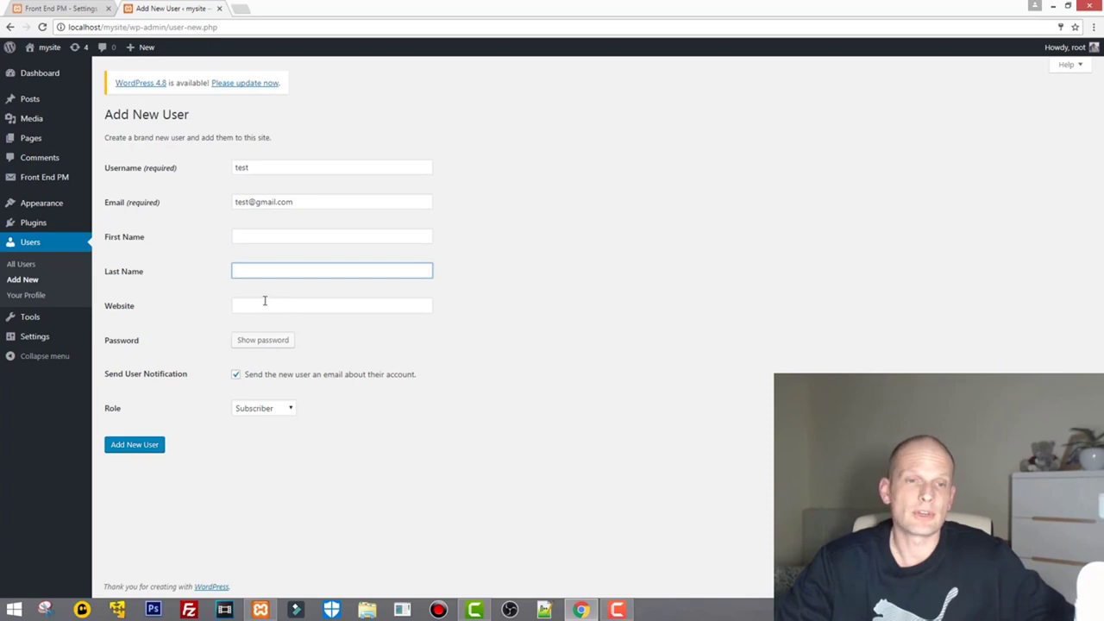
click(264, 303)
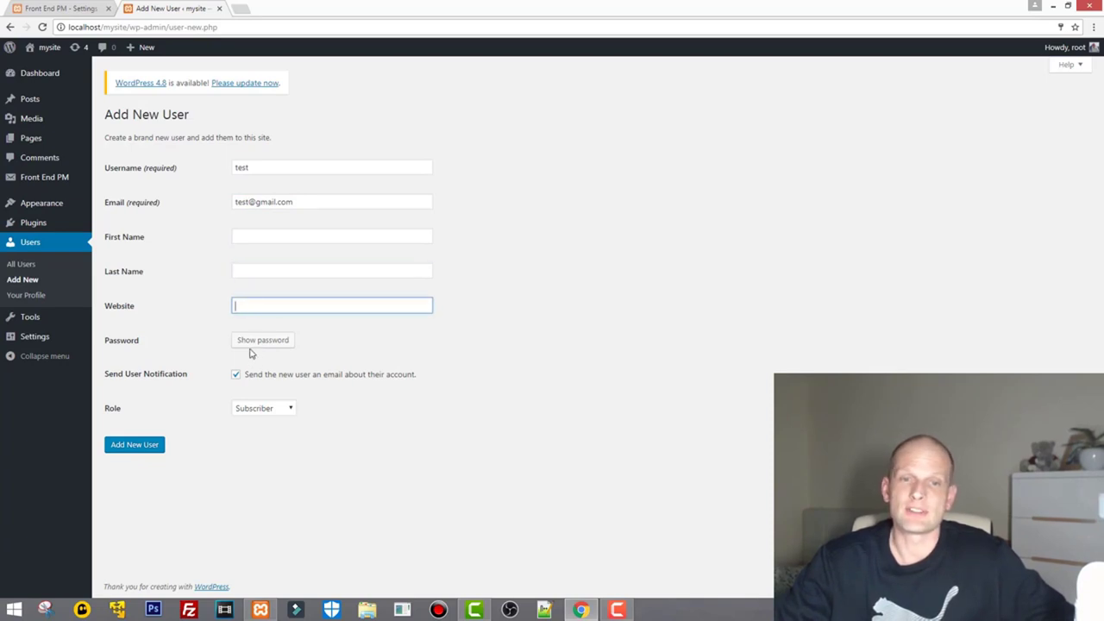
click(256, 342)
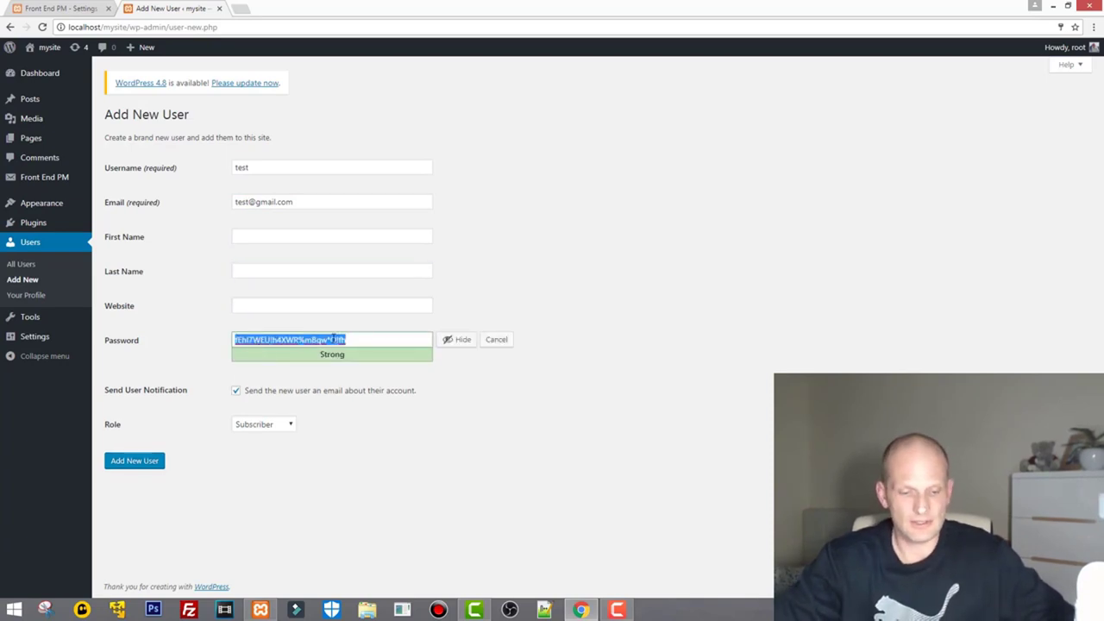
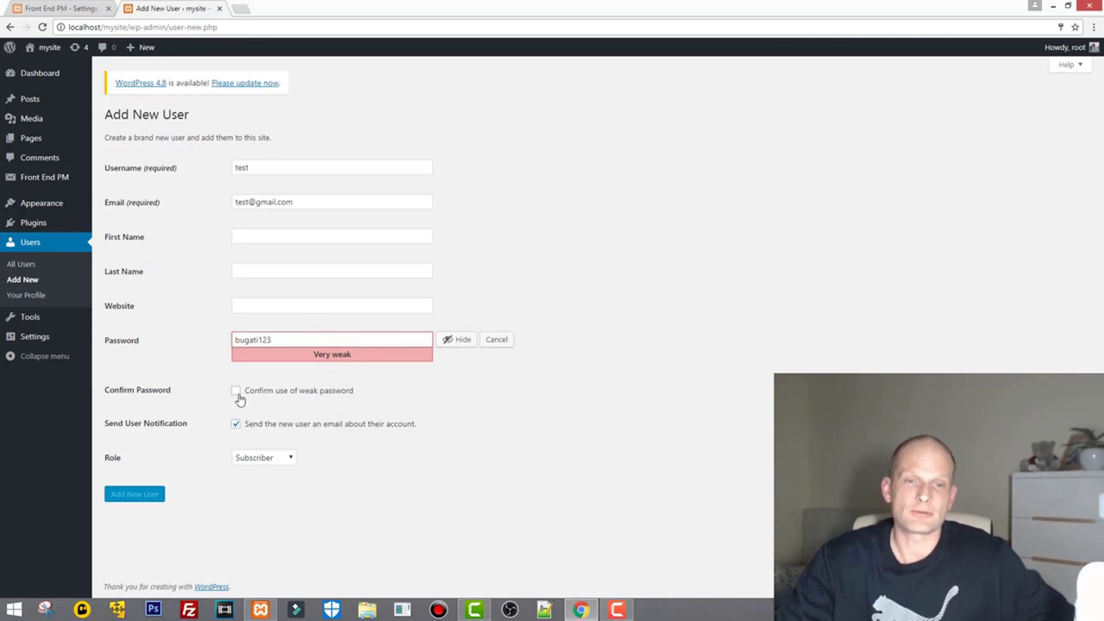
Step: Set a weak password and confirm it, turn off the notification e-mail, and add the user as Subscriber
click(236, 393)
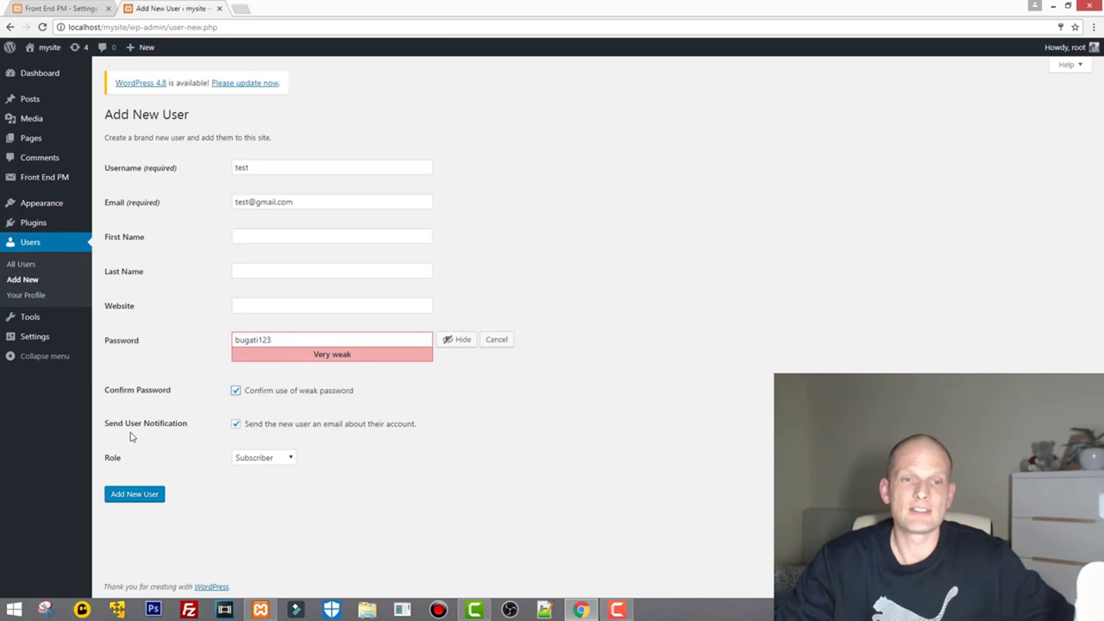
click(237, 426)
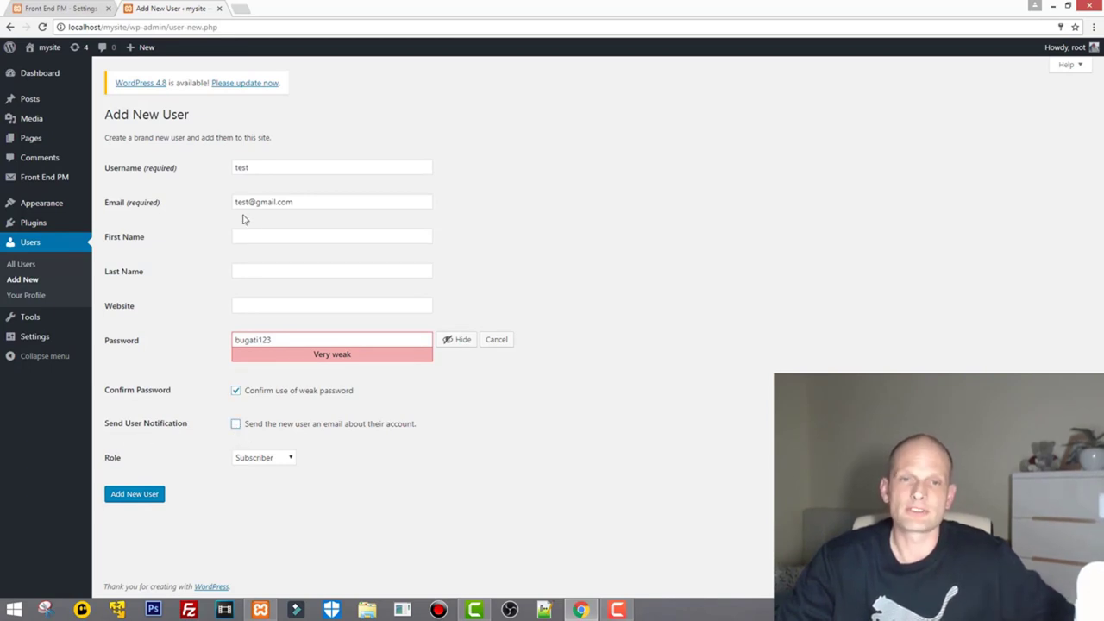
click(237, 200)
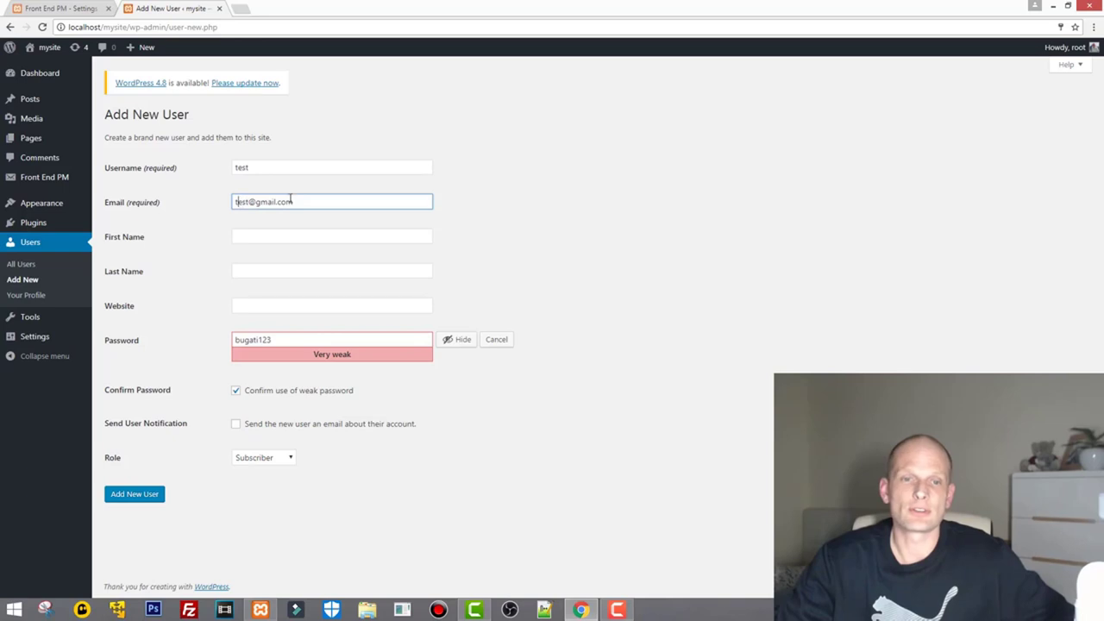
click(257, 461)
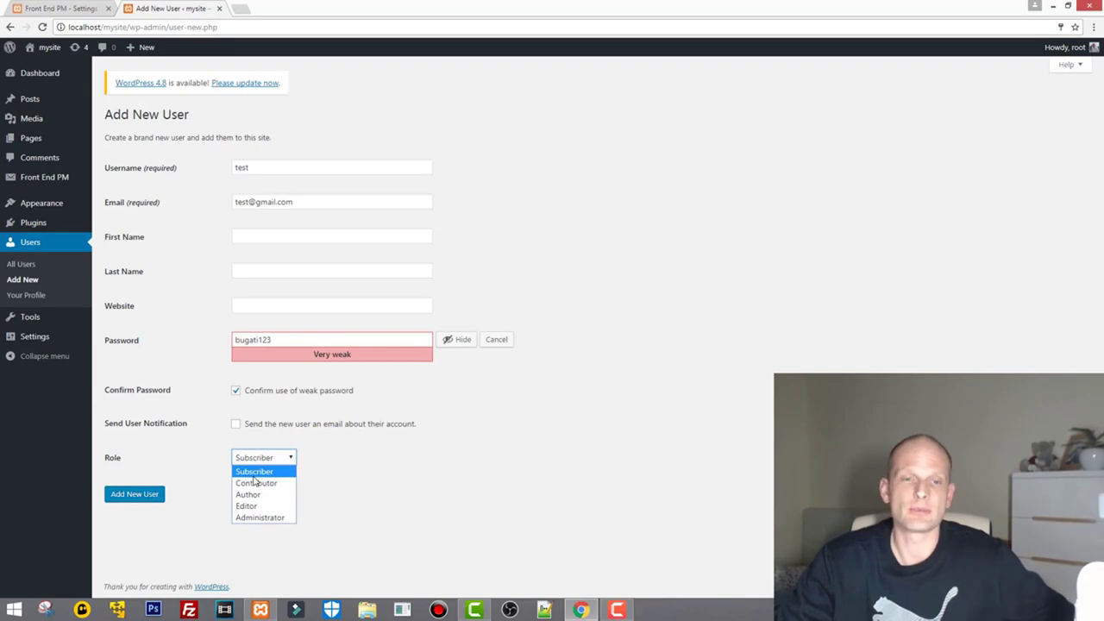
key(Escape)
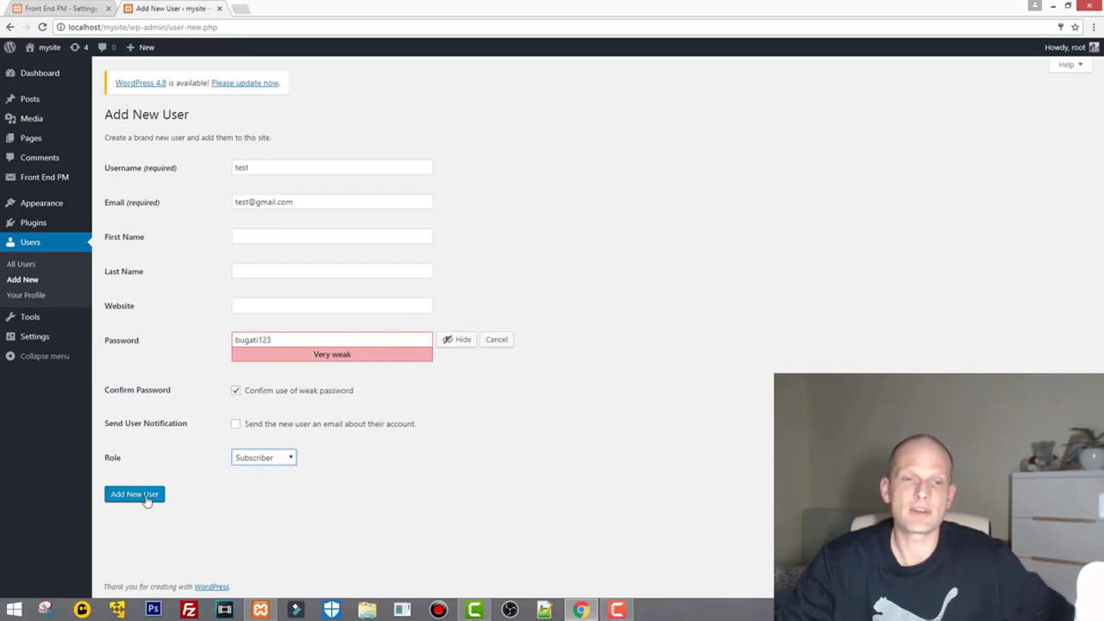
click(144, 496)
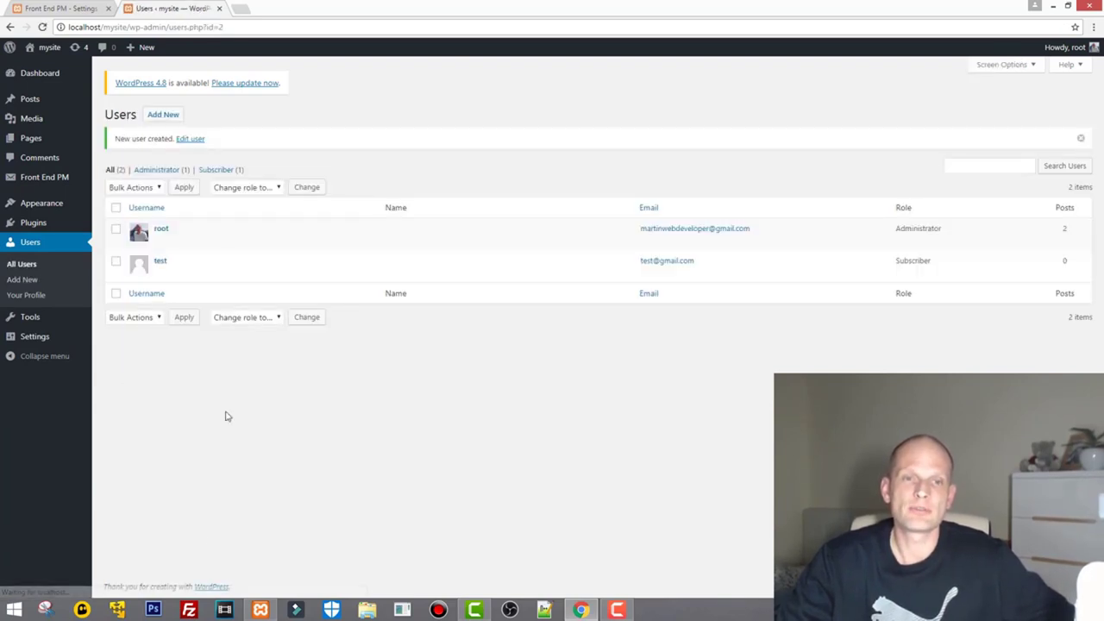
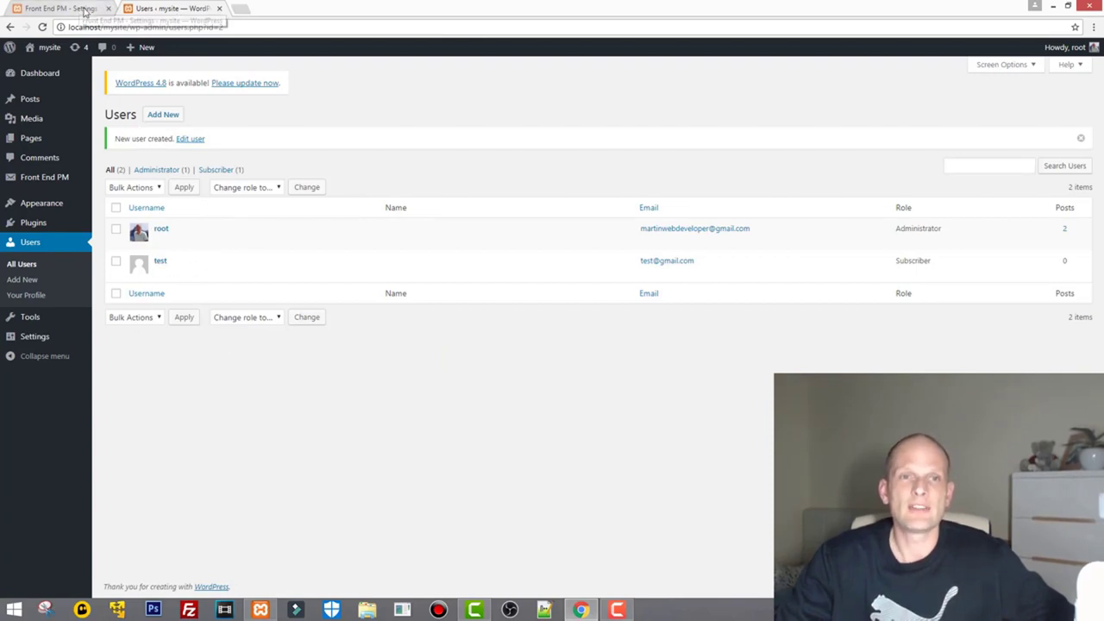
Step: Go to the site's front-end Messaging directory and start a Send Message form to the test user
click(58, 66)
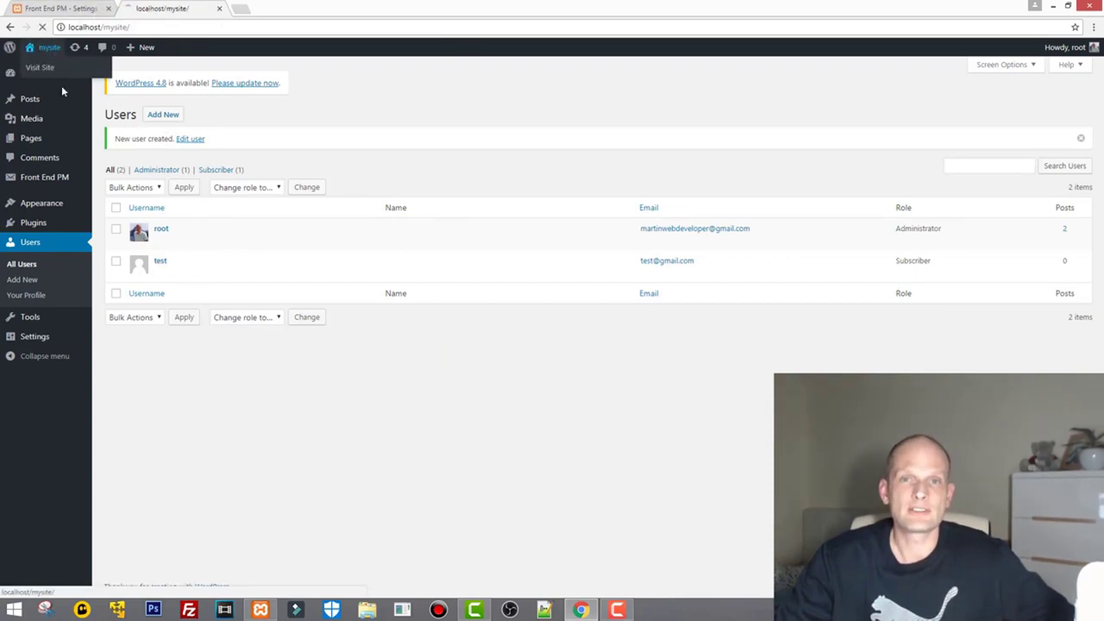
click(850, 77)
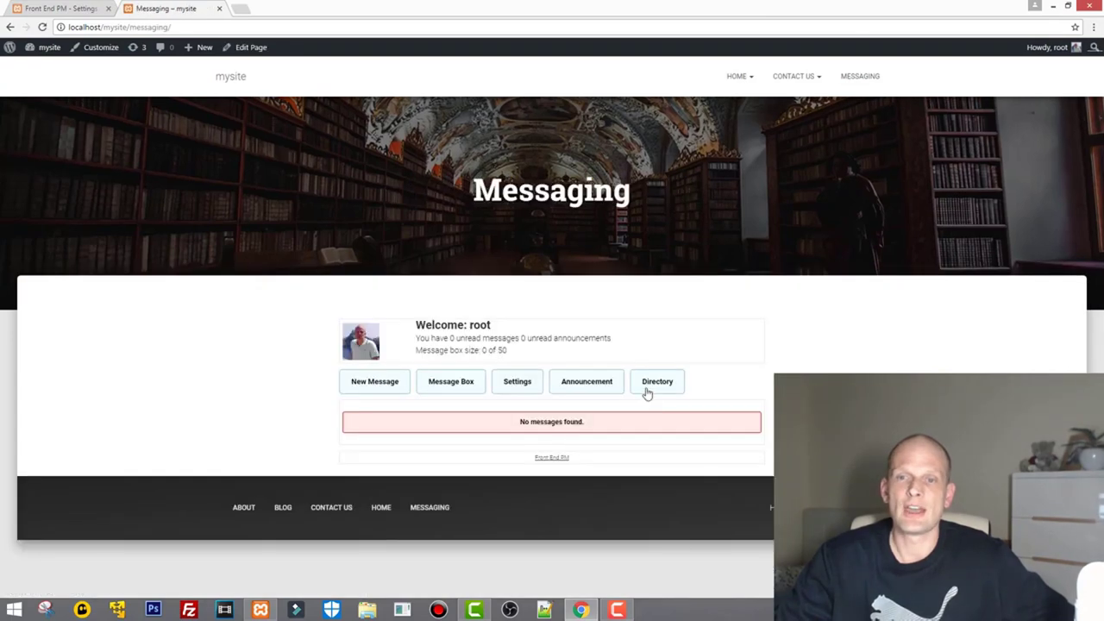
click(653, 382)
scroll(539, 442, down, 1)
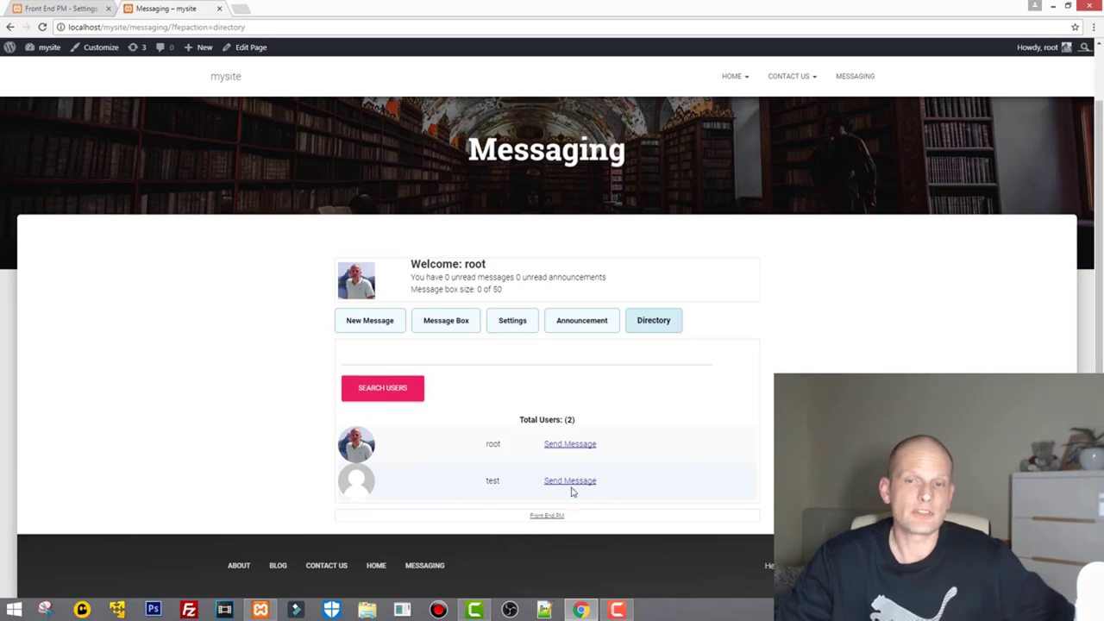
click(571, 484)
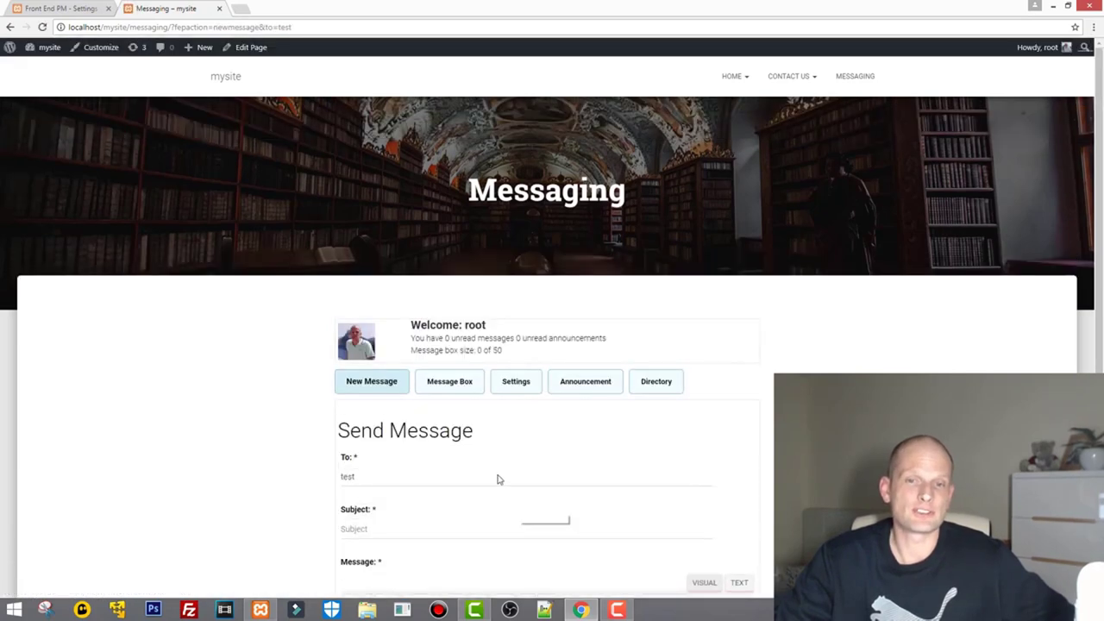
scroll(347, 366, down, 1)
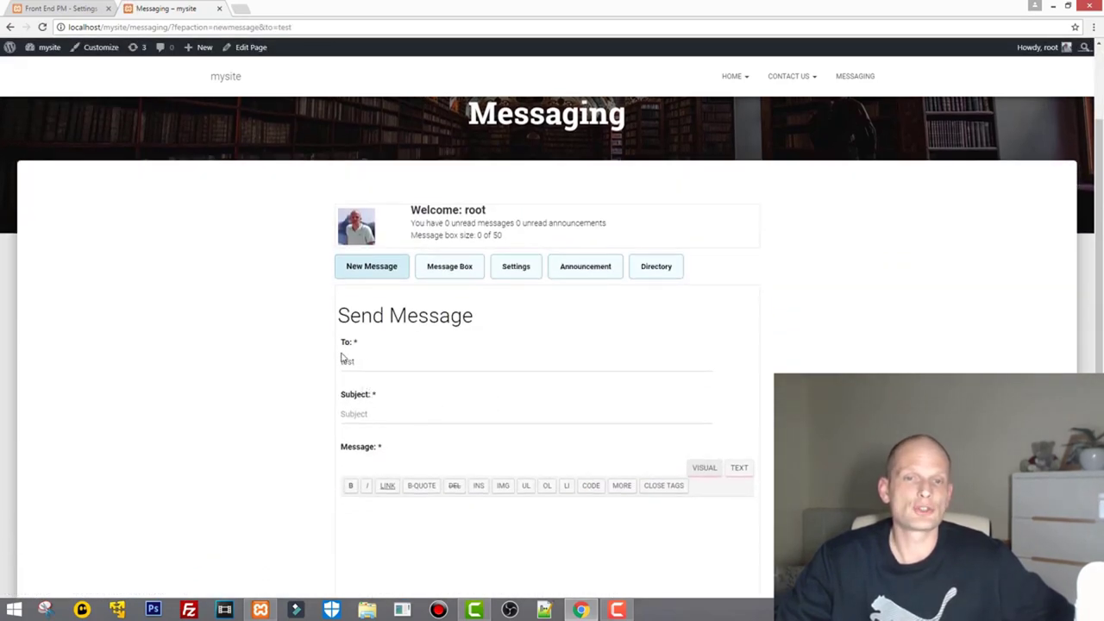
Step: Try the attachment file chooser three times, cancelling each time without attaching a file
click(344, 359)
key(Escape)
scroll(349, 363, down, 1)
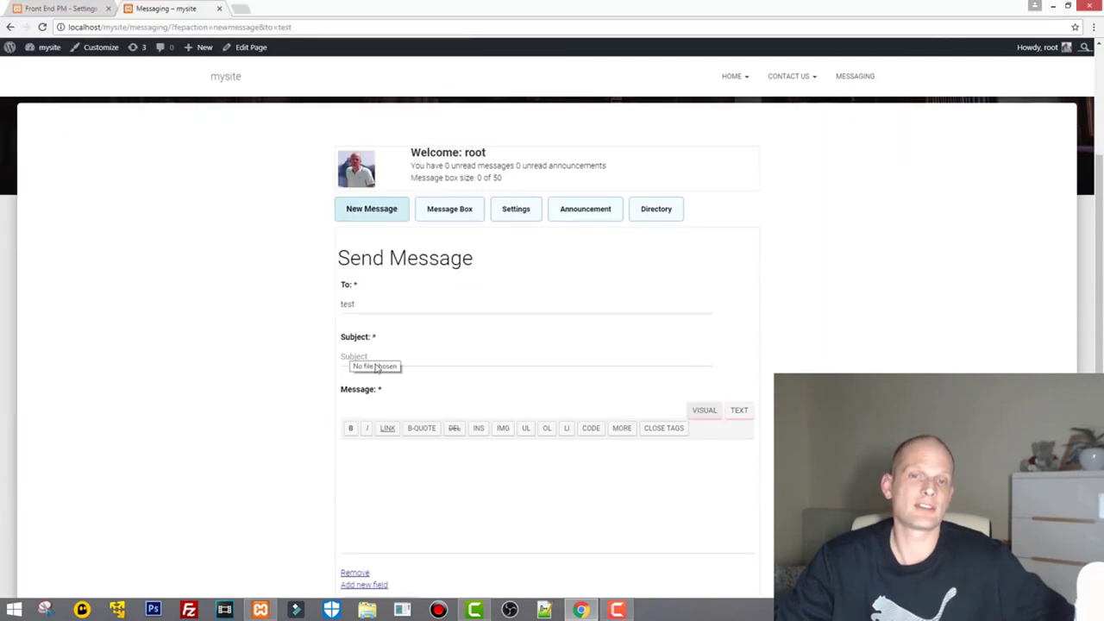
click(371, 358)
click(523, 394)
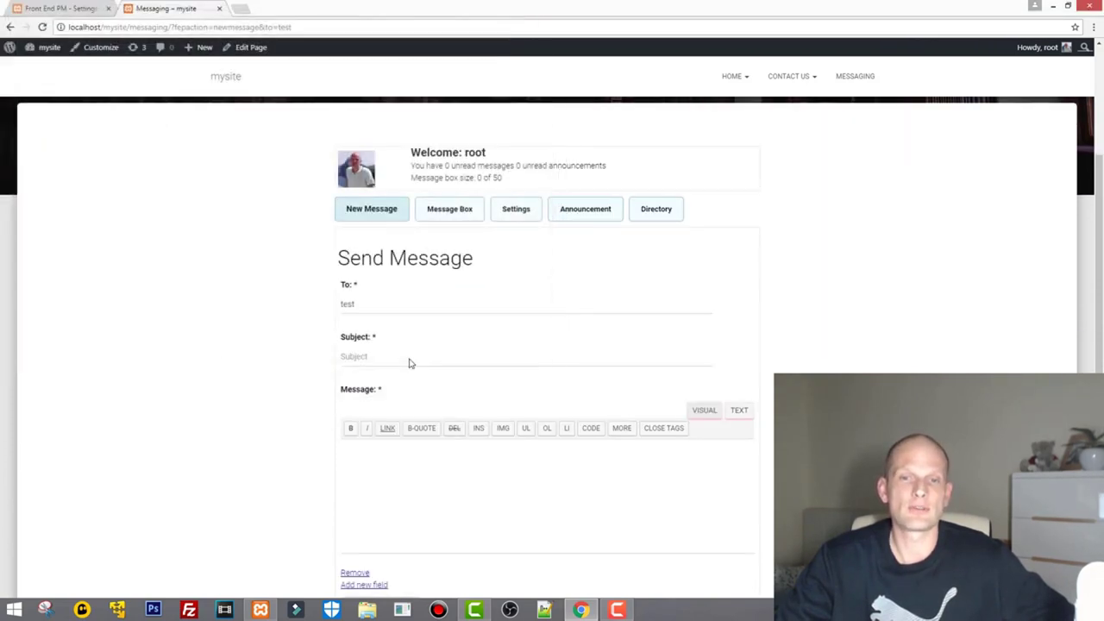
scroll(392, 371, down, 2)
click(389, 332)
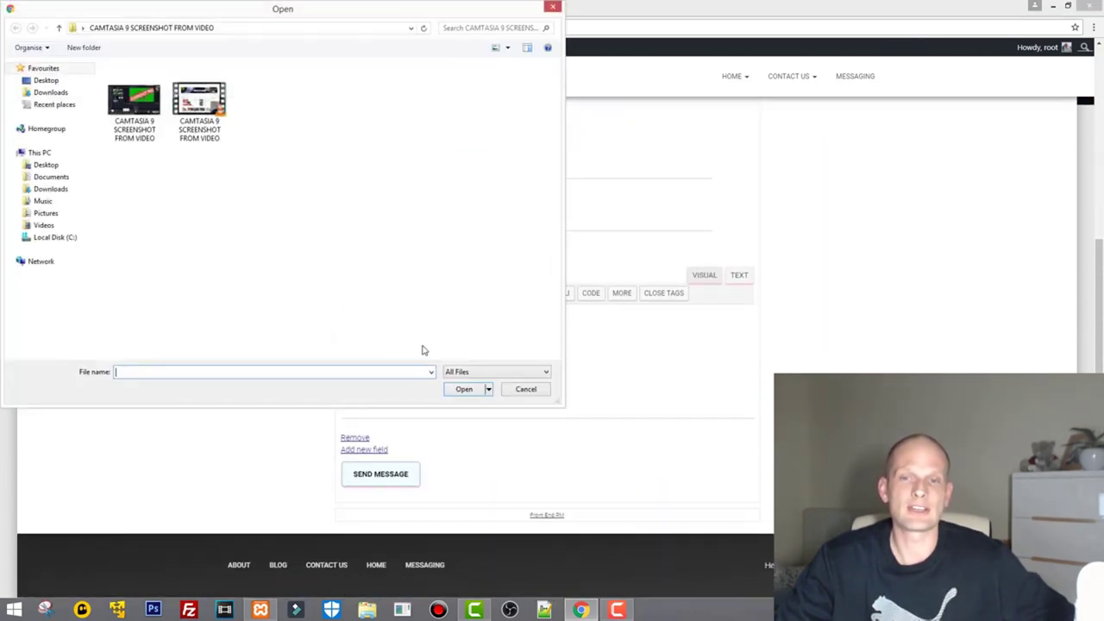
click(523, 388)
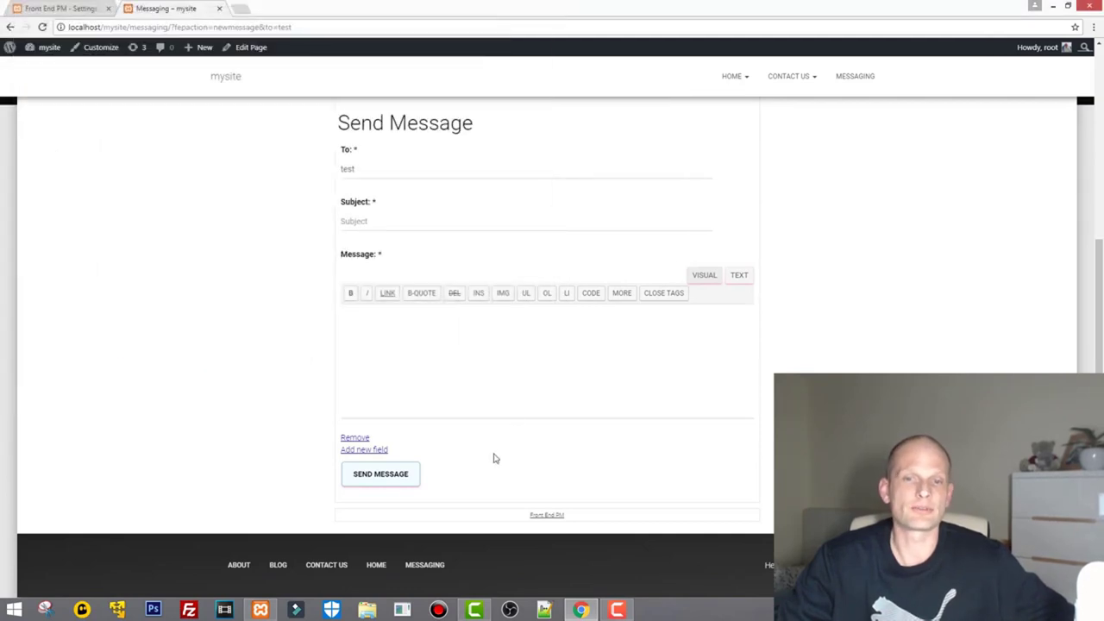
scroll(494, 458, up, 4)
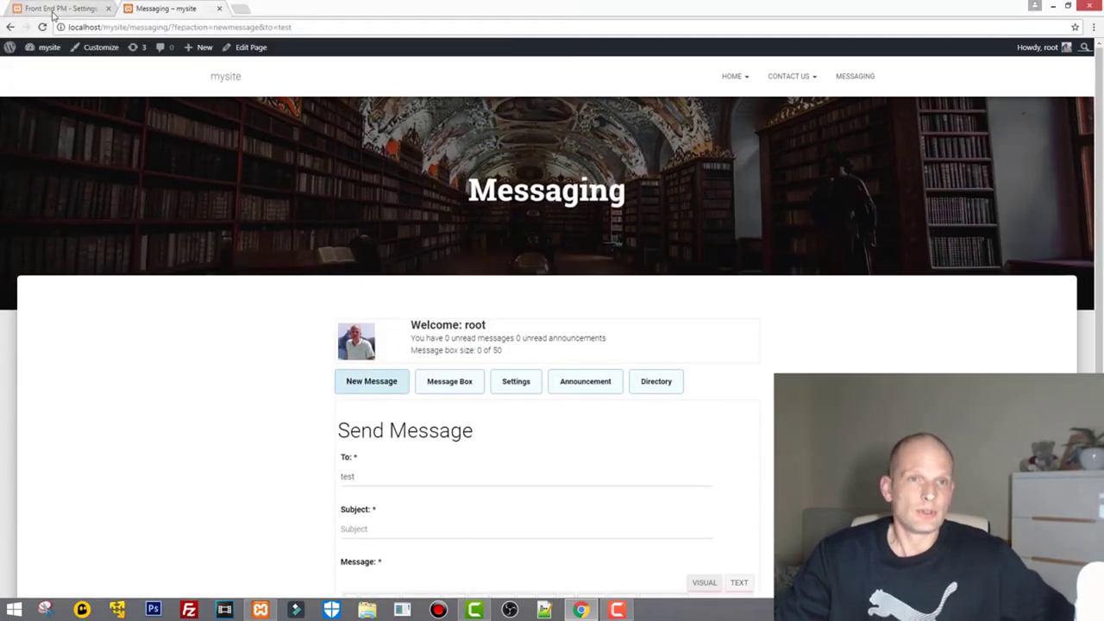
click(53, 11)
mouse_move(57, 301)
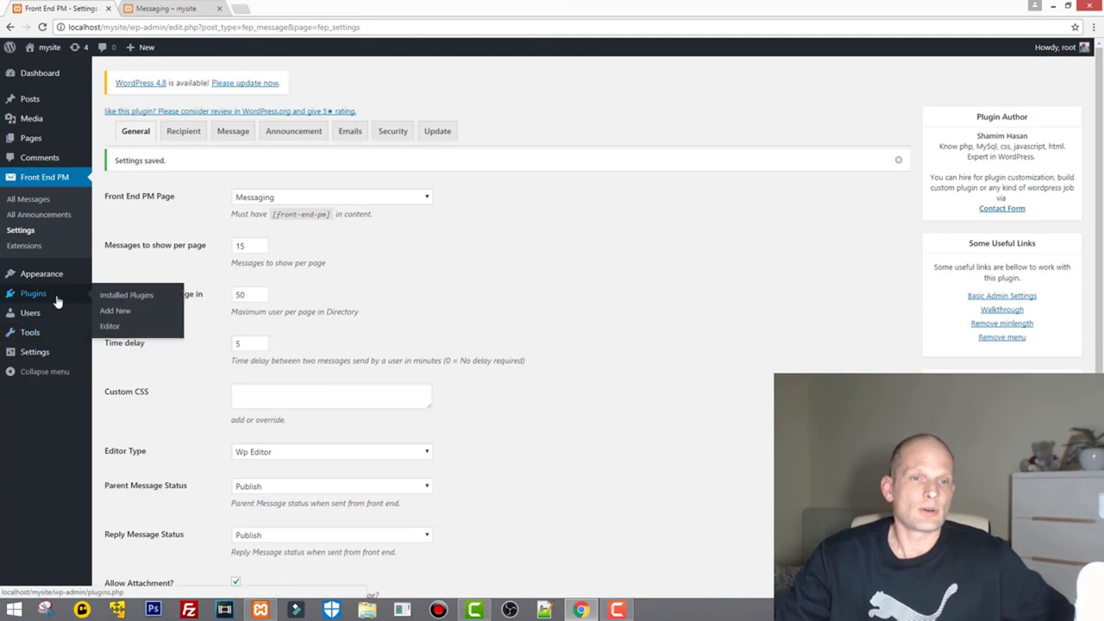
click(20, 230)
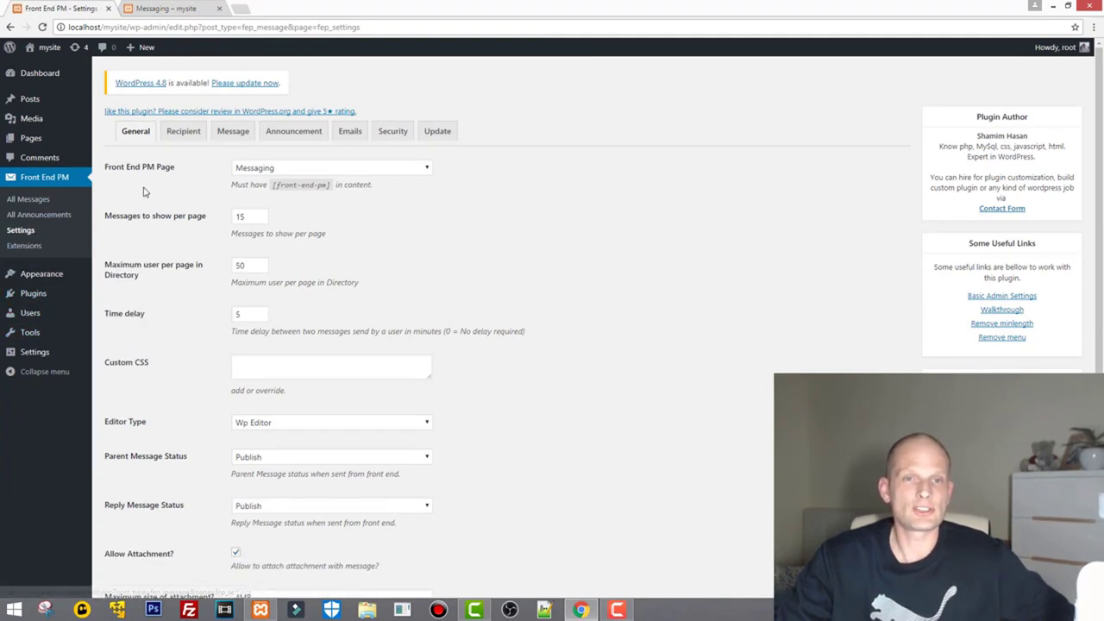
drag(106, 214, 210, 220)
click(242, 216)
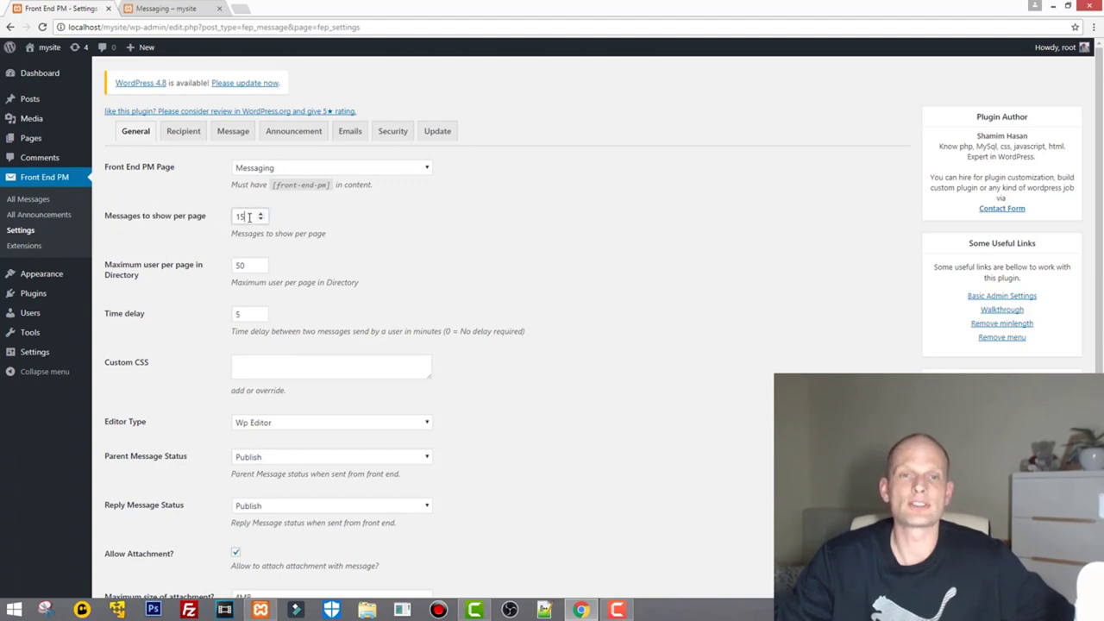
scroll(227, 269, down, 1)
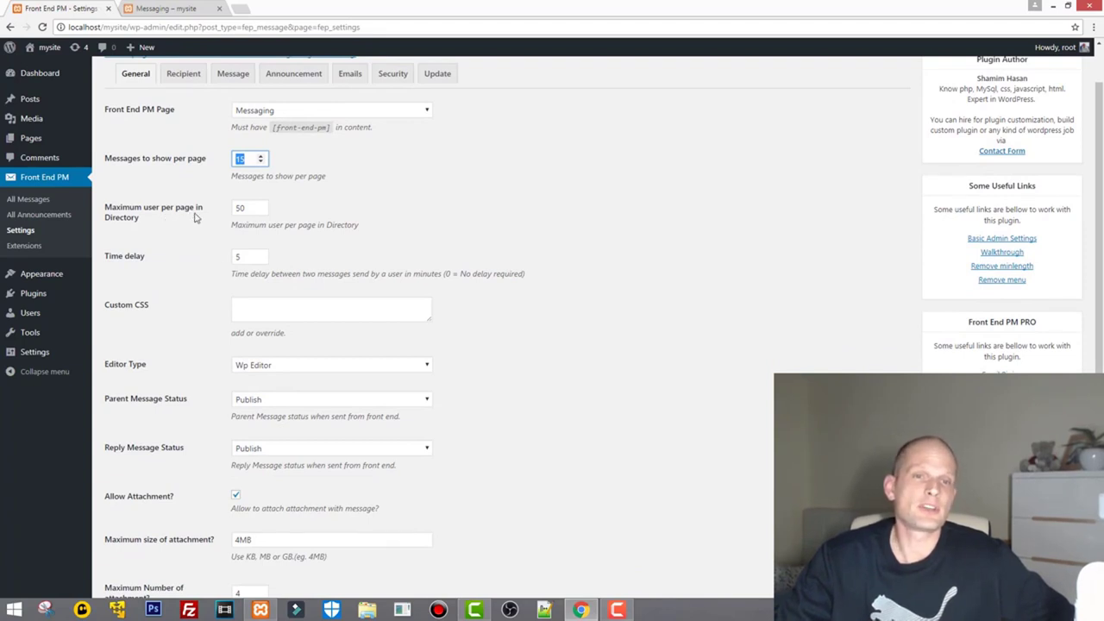
drag(112, 218, 140, 218)
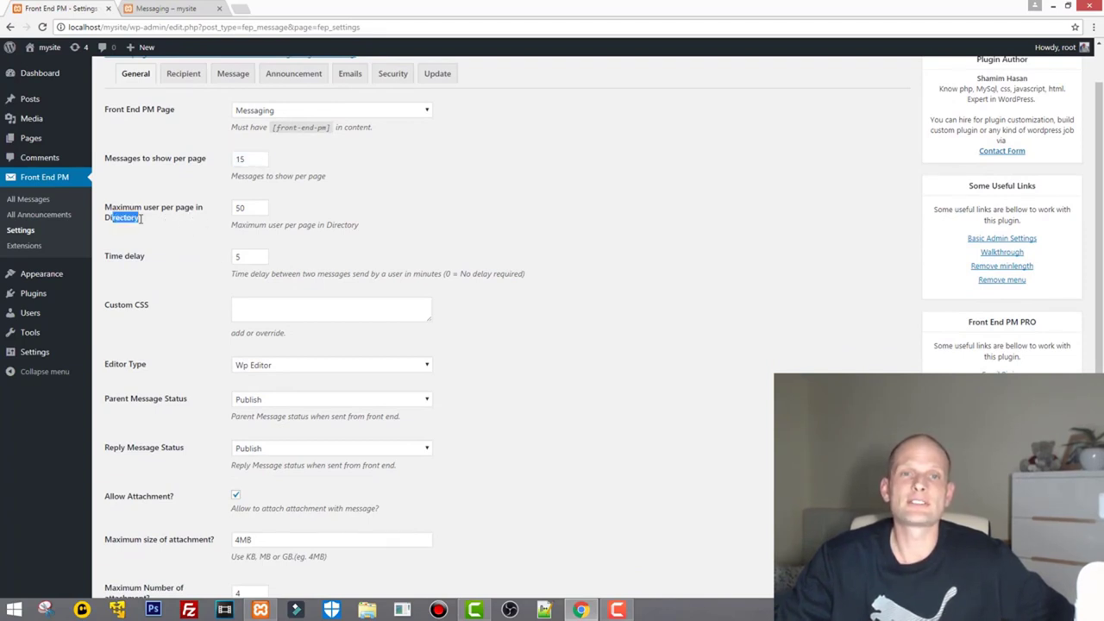
click(174, 11)
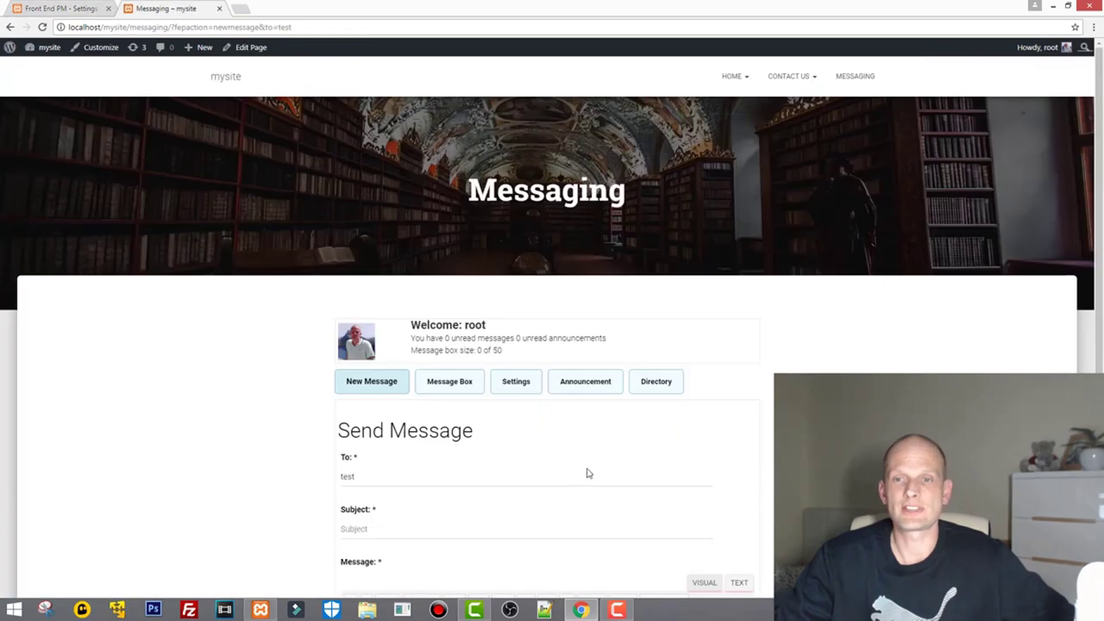
Step: Show the Messaging page's user Directory listing root and test
click(657, 381)
scroll(318, 369, down, 1)
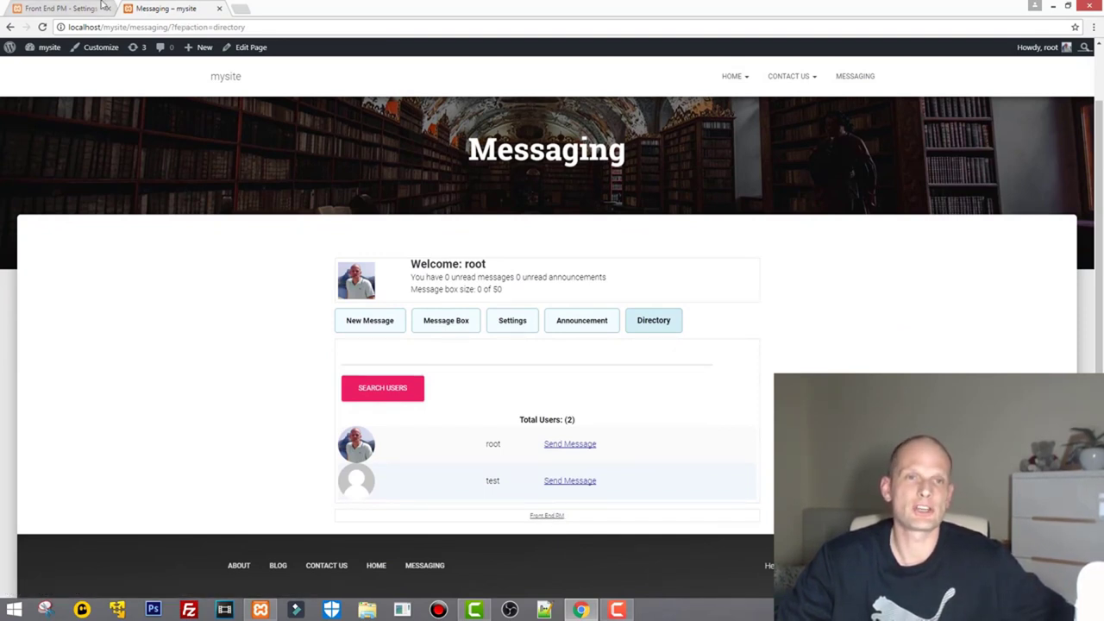
click(100, 7)
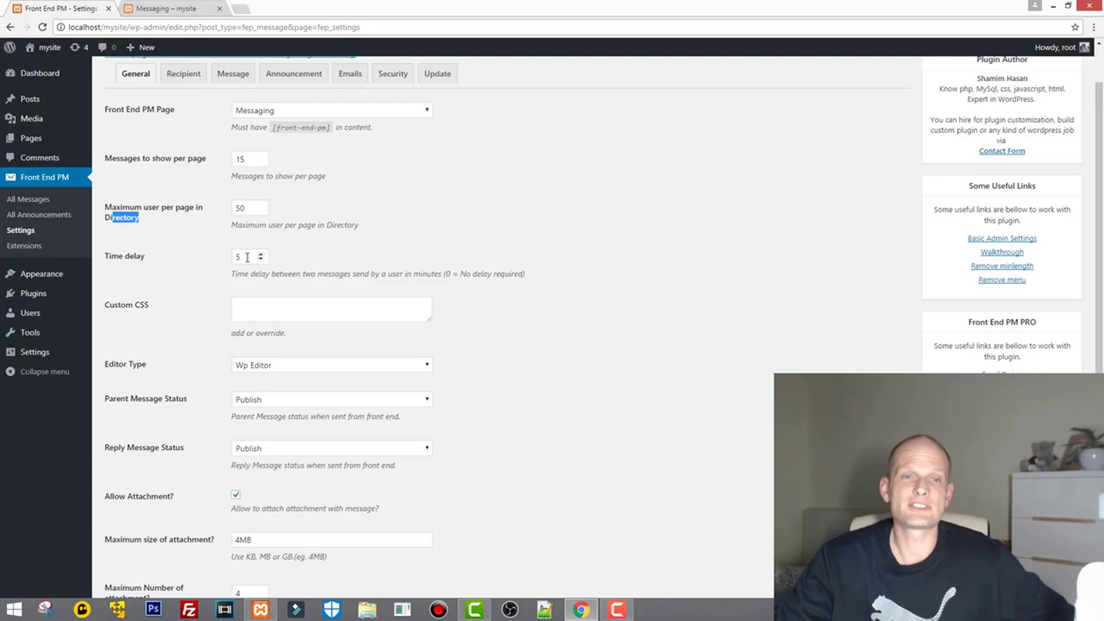
Step: Review the General tab's editor types and attachment options, turning on Allow Attachment
scroll(196, 287, down, 2)
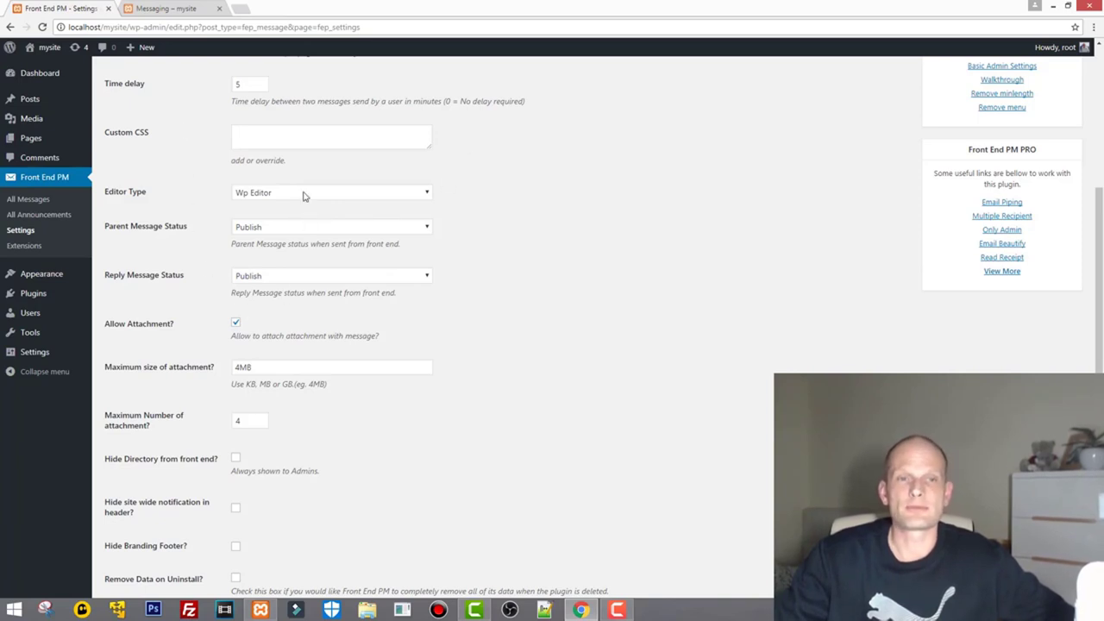
click(303, 193)
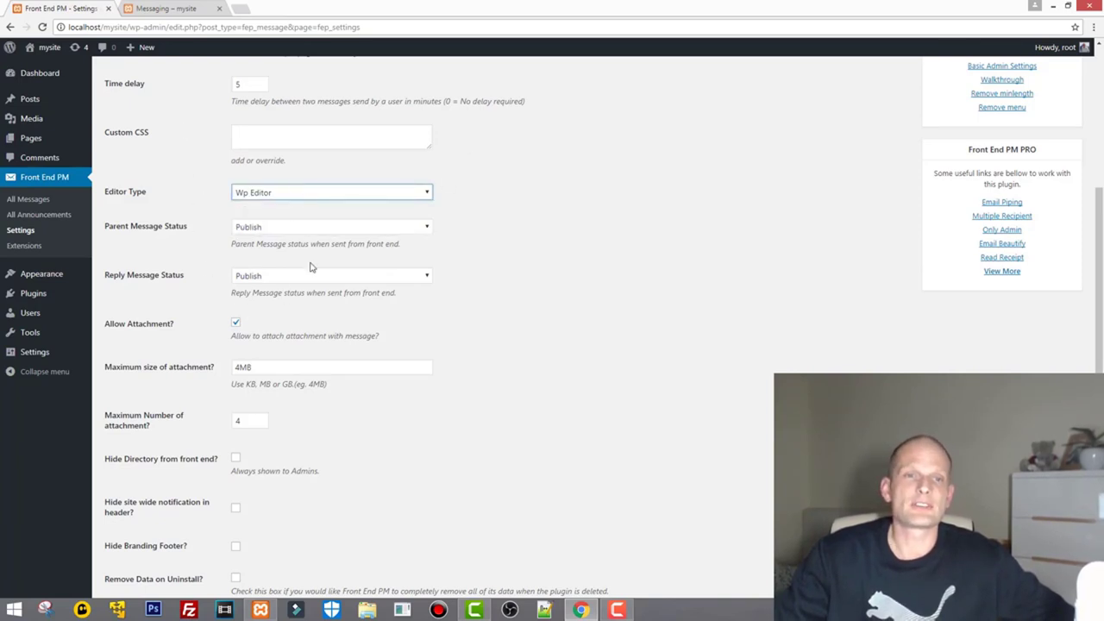
scroll(312, 269, down, 2)
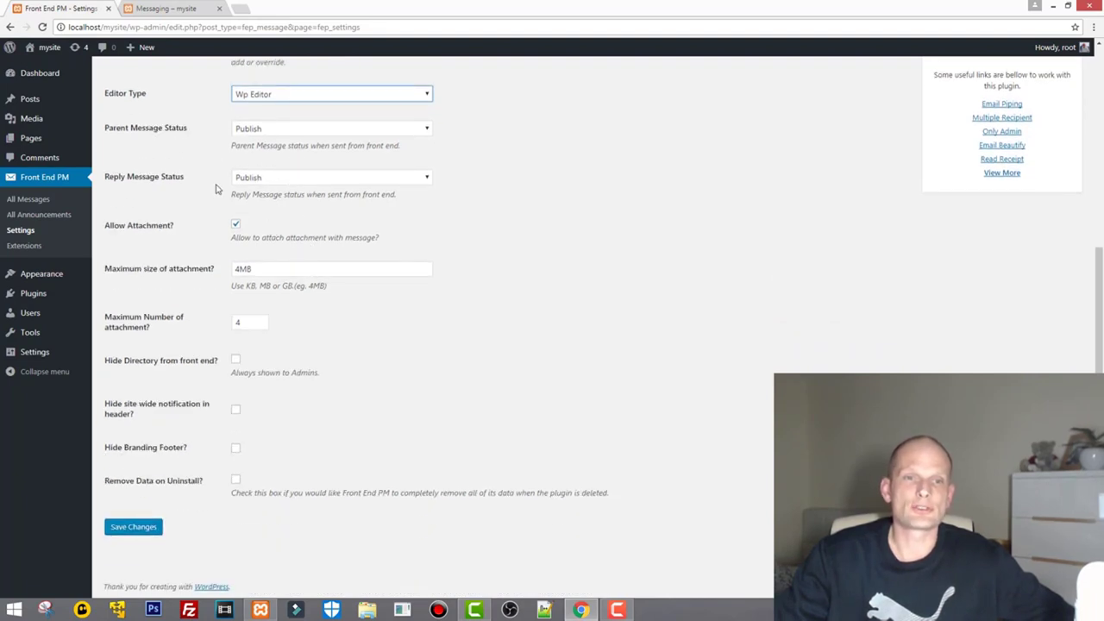
drag(110, 224, 183, 229)
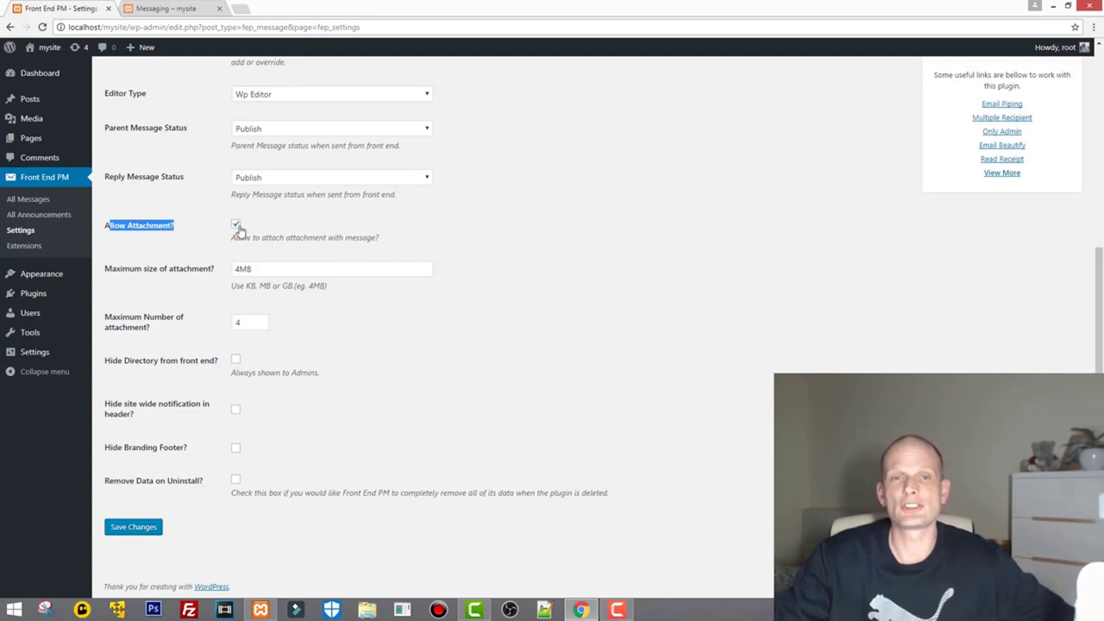
click(236, 226)
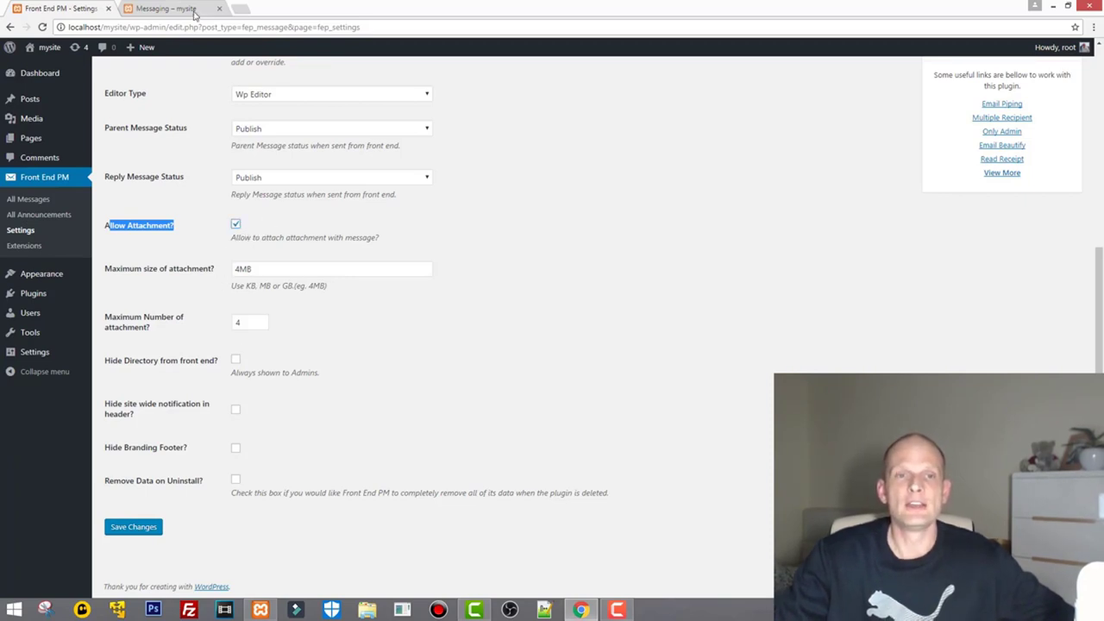
drag(106, 316, 183, 329)
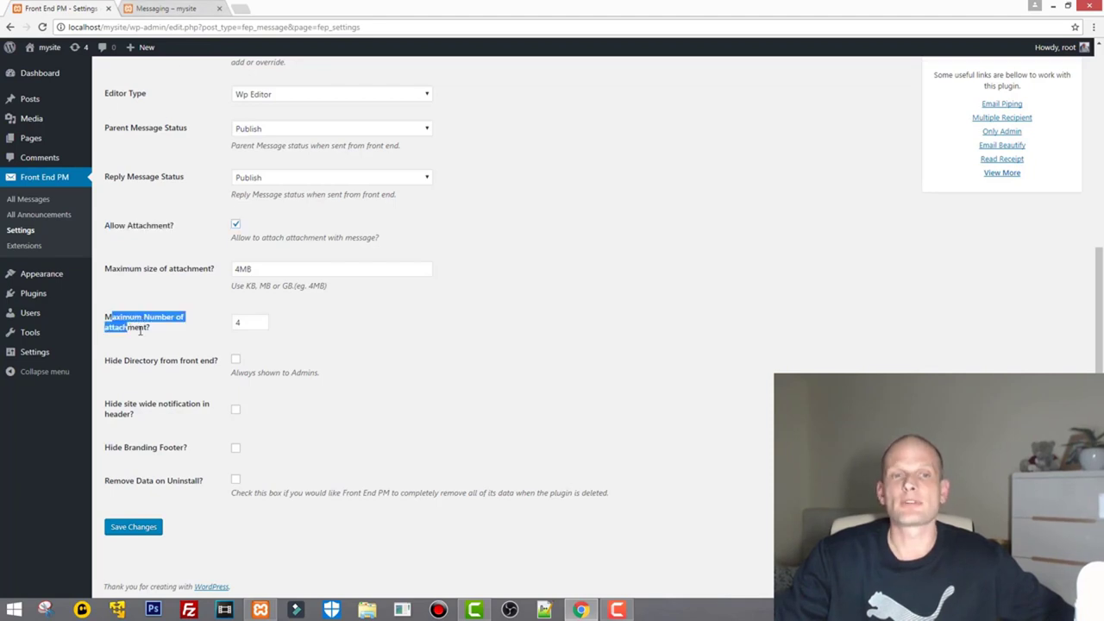
click(244, 323)
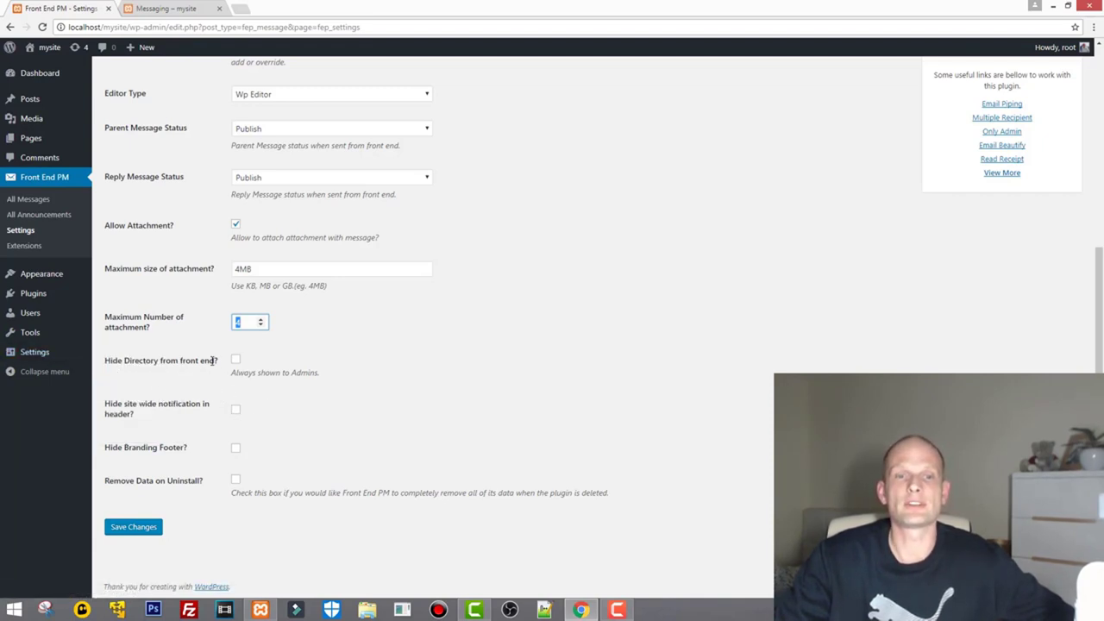
click(180, 8)
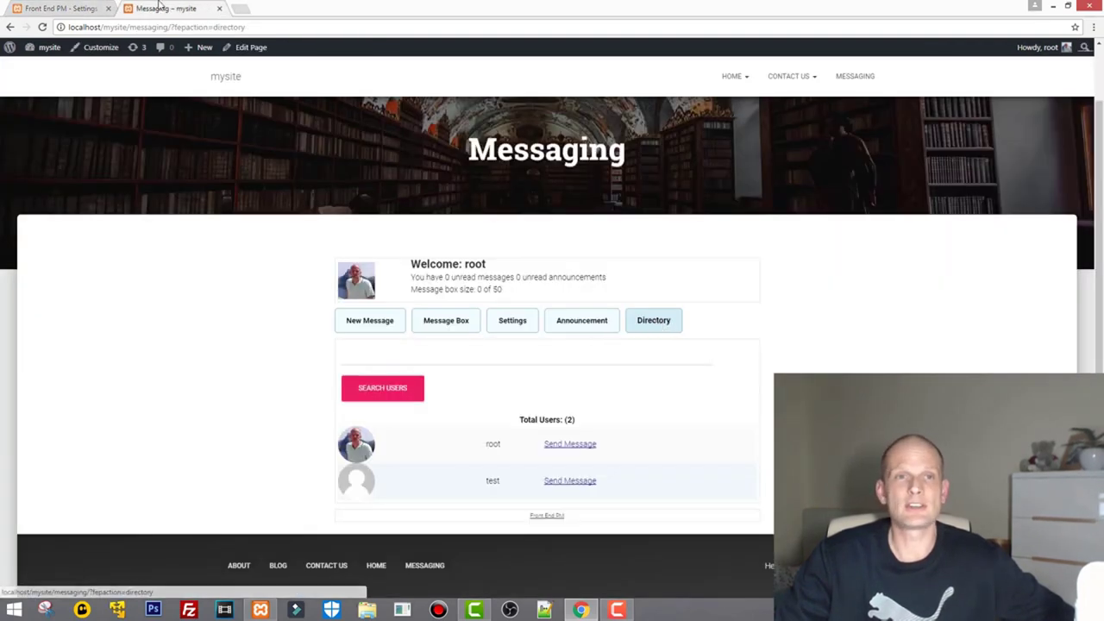
Step: Tick 'Hide Directory from front end?' and compare it against the front-end Messaging page
click(84, 8)
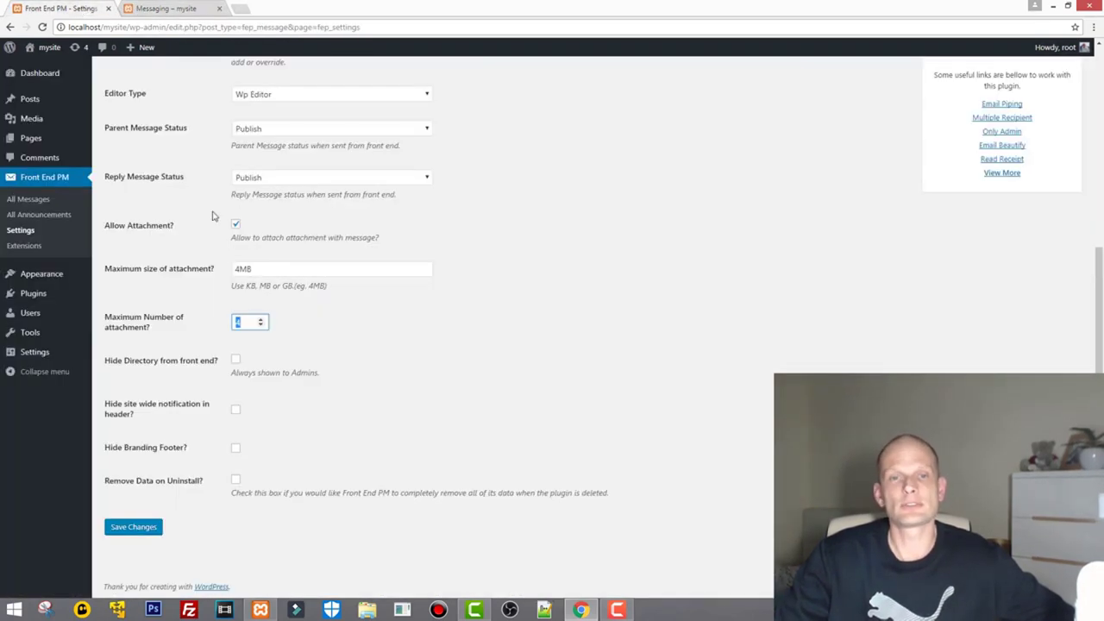
click(236, 360)
drag(231, 373, 318, 371)
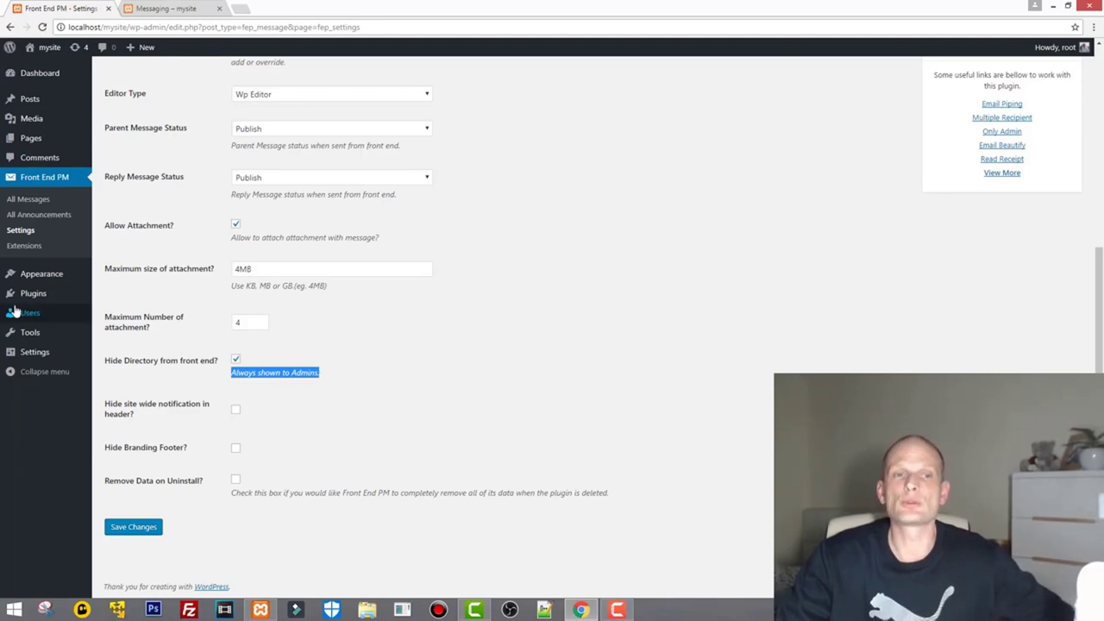
mouse_move(45, 313)
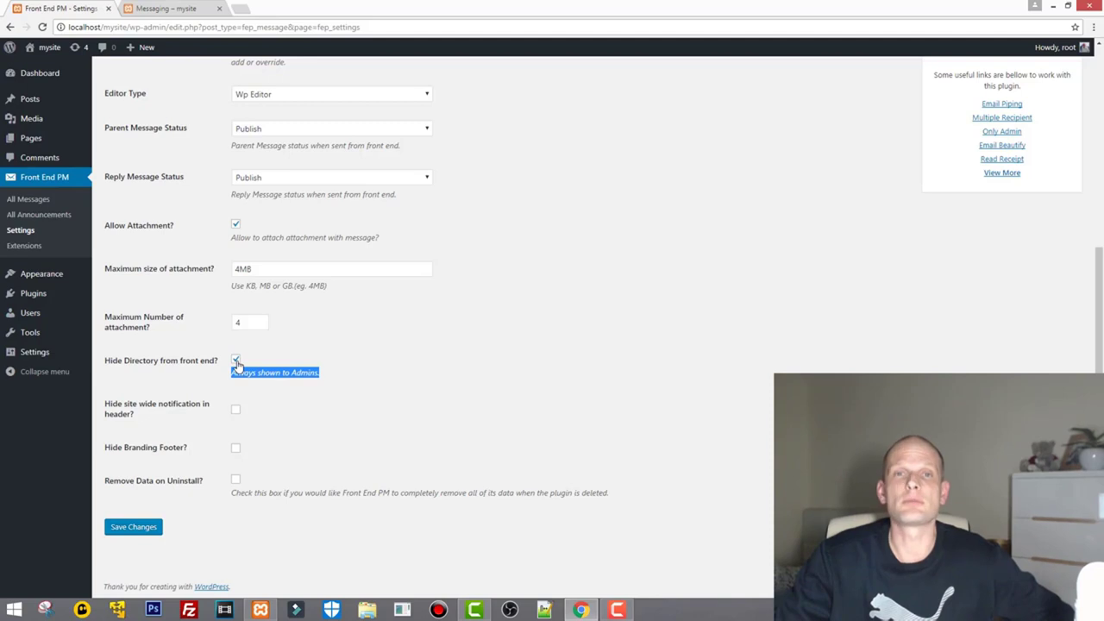
click(165, 7)
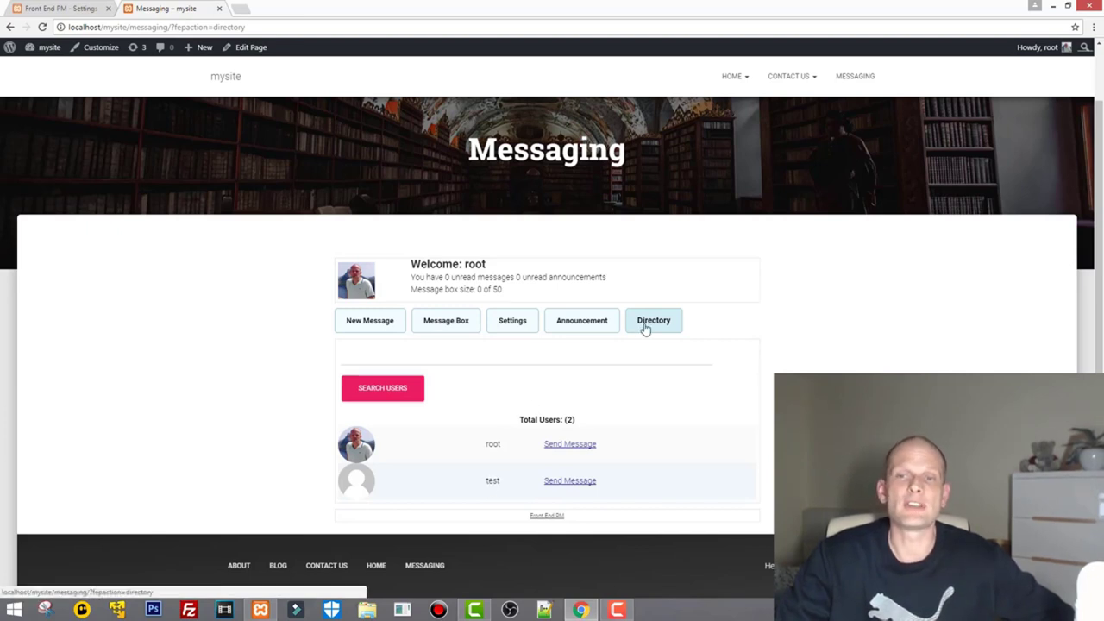
click(78, 15)
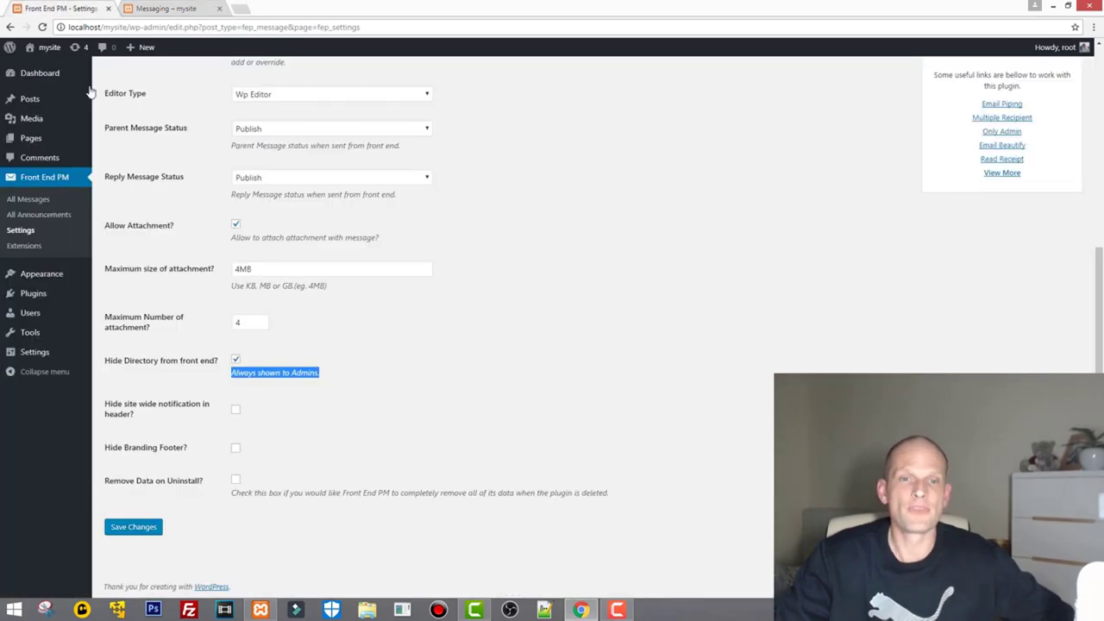
click(159, 7)
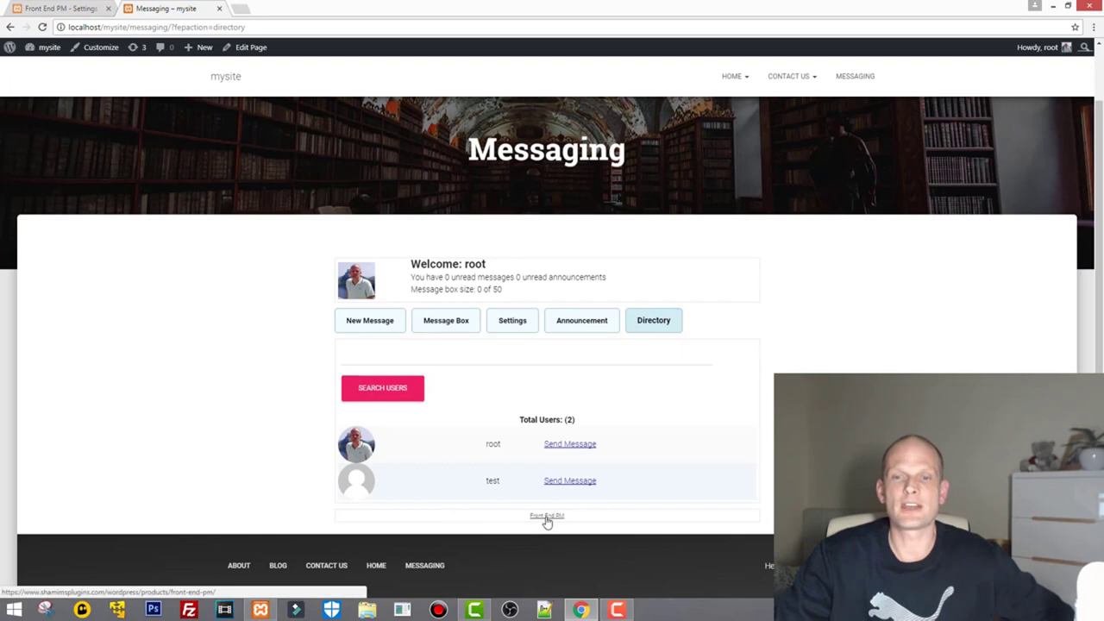
click(54, 8)
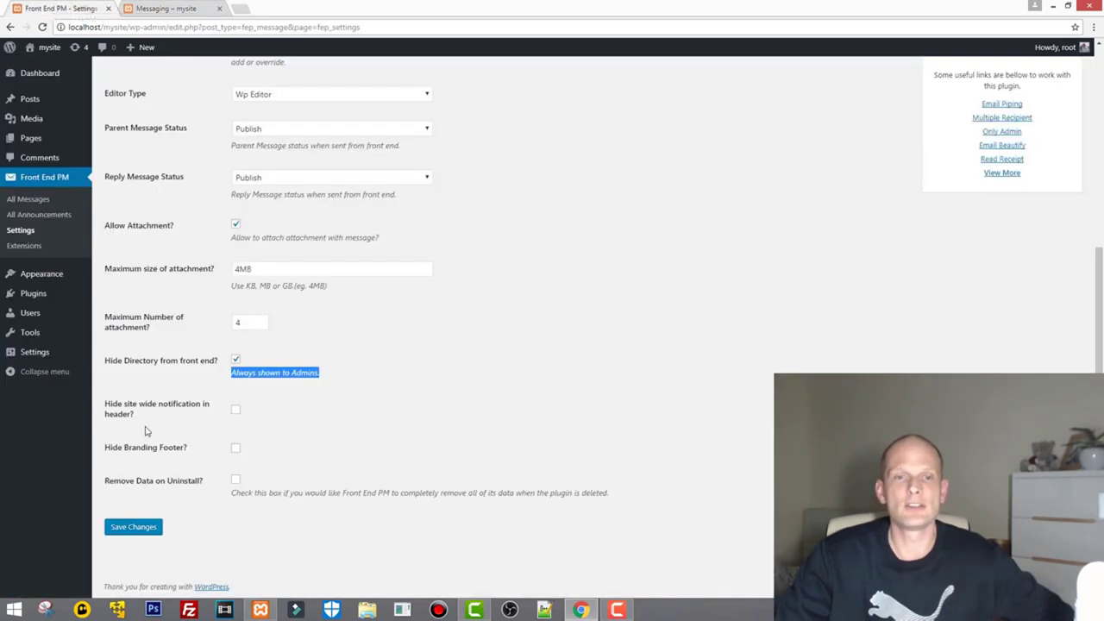
Step: Tick 'Hide Branding Footer?', save the settings, and reload the Messaging page to confirm
click(235, 450)
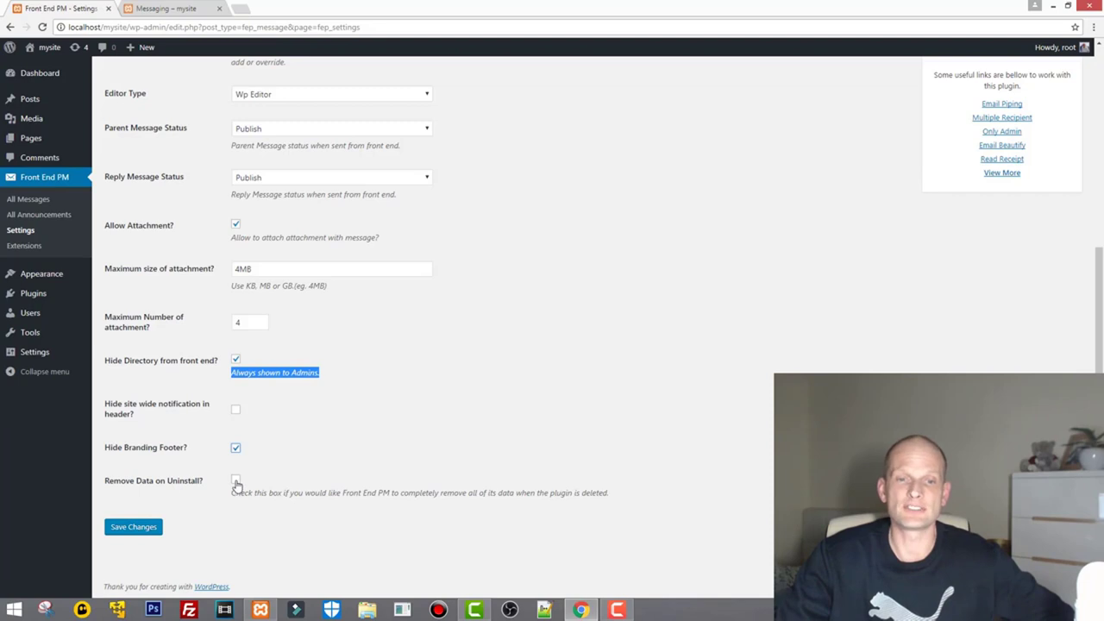
click(158, 530)
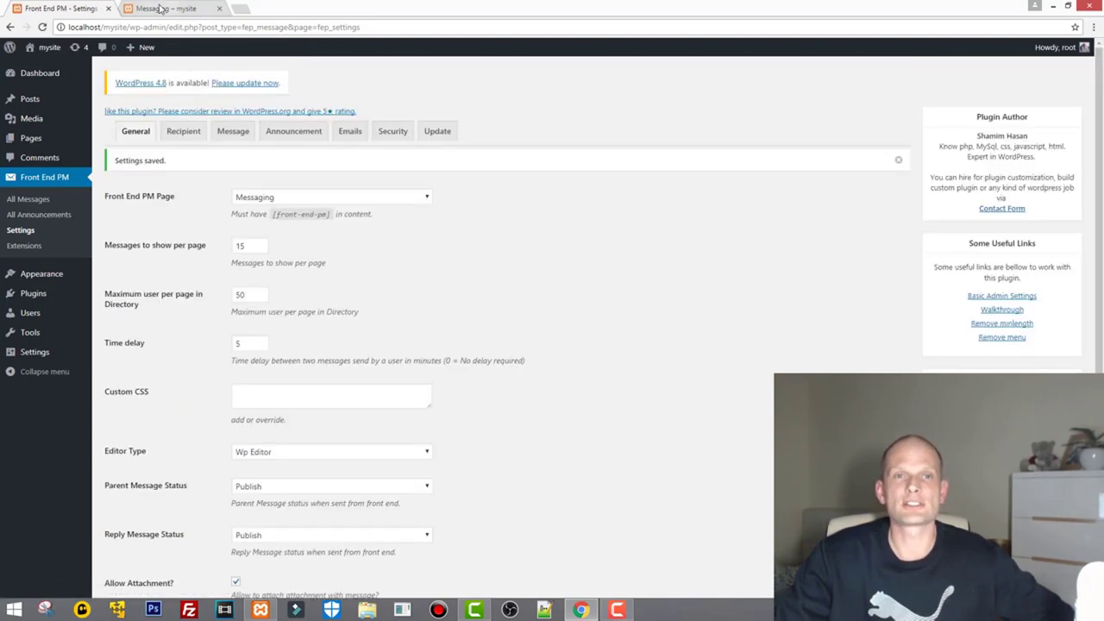
click(164, 9)
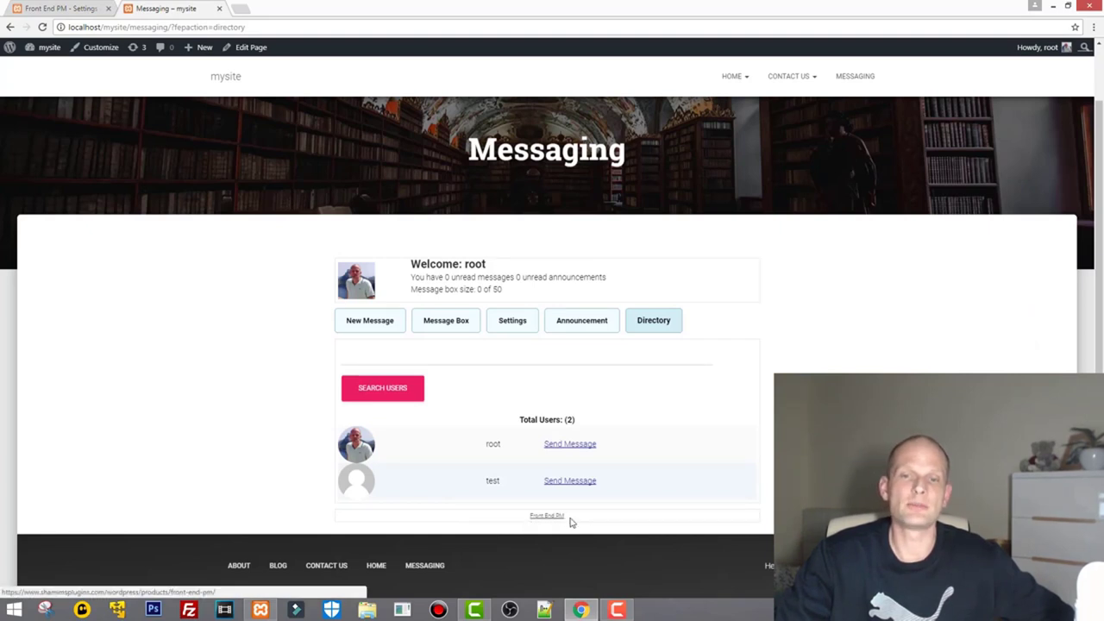
click(41, 27)
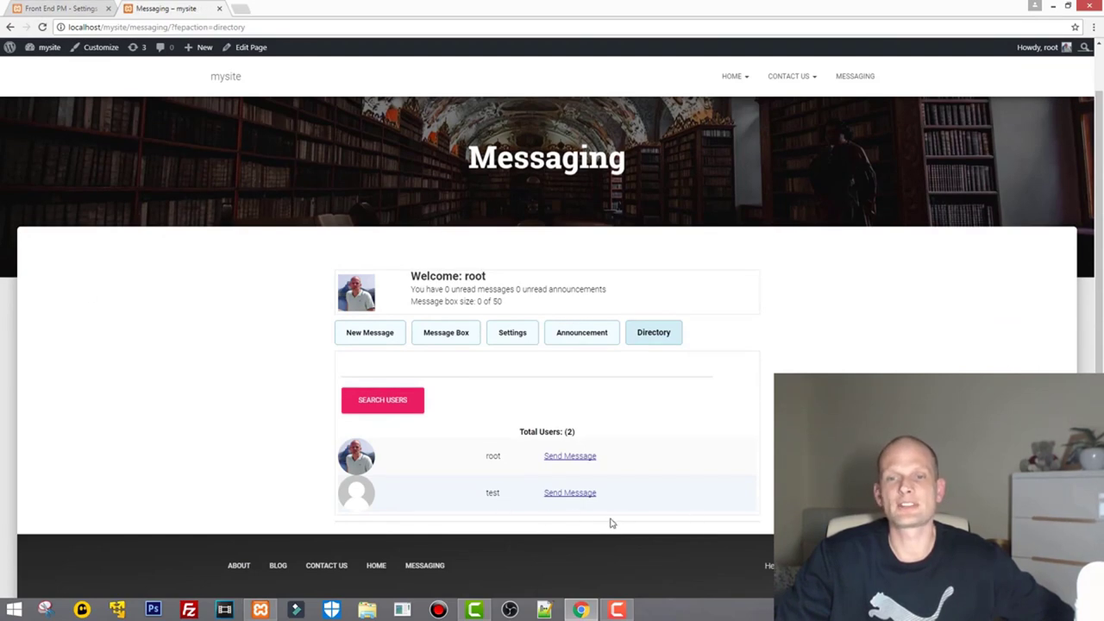
click(29, 8)
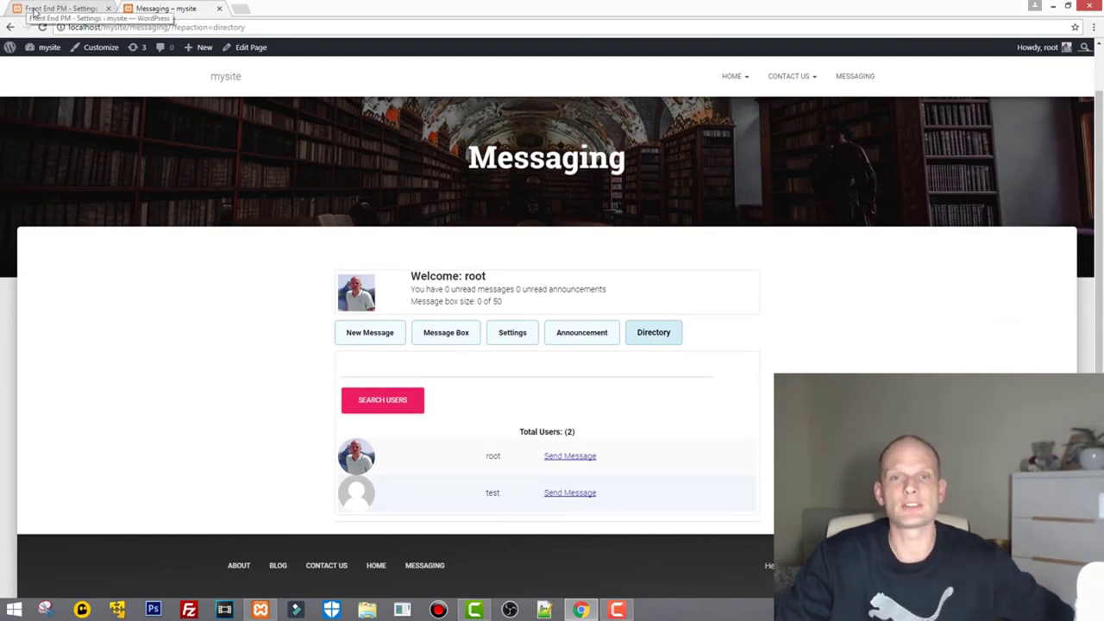
Step: Scroll through the Recipient tab's PRO-only options, then view the Message tab's 50-message role limits
click(181, 133)
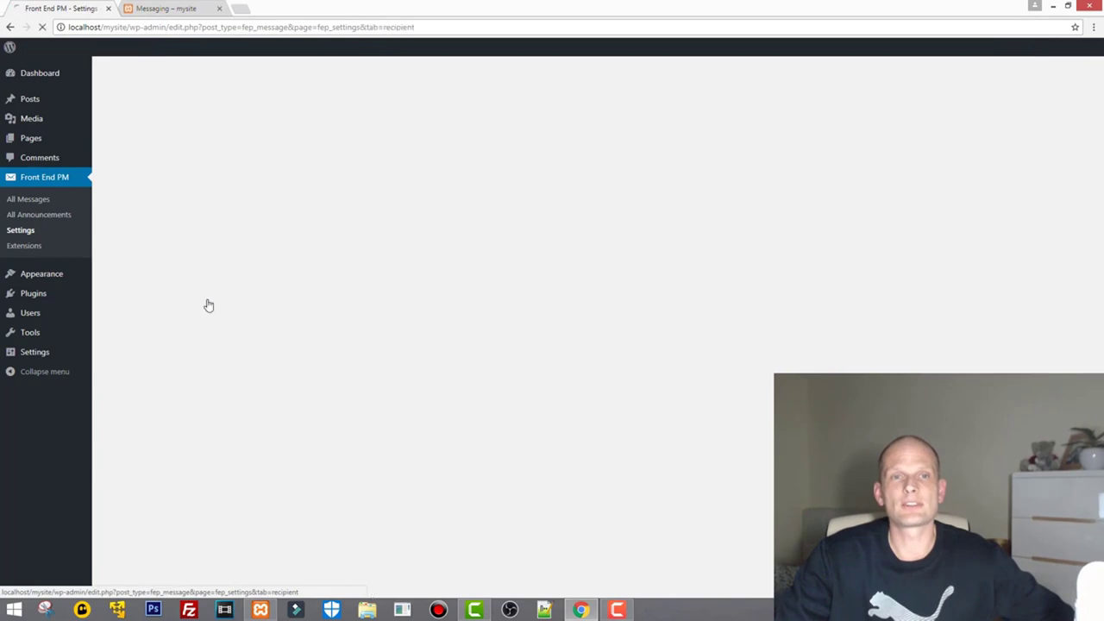
scroll(222, 298, down, 3)
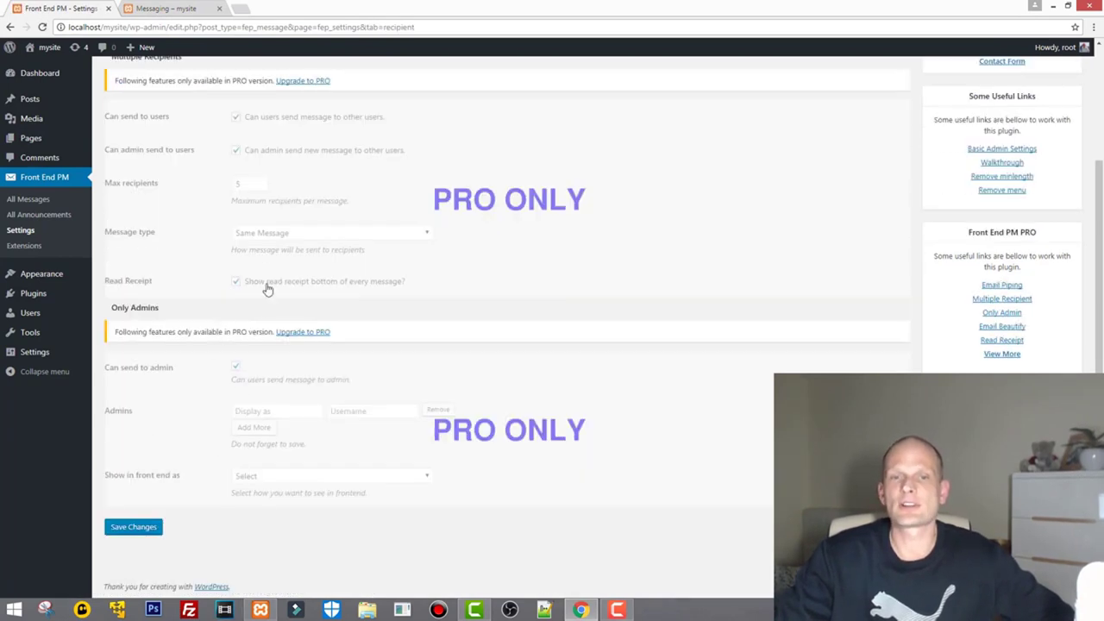
scroll(267, 281, up, 3)
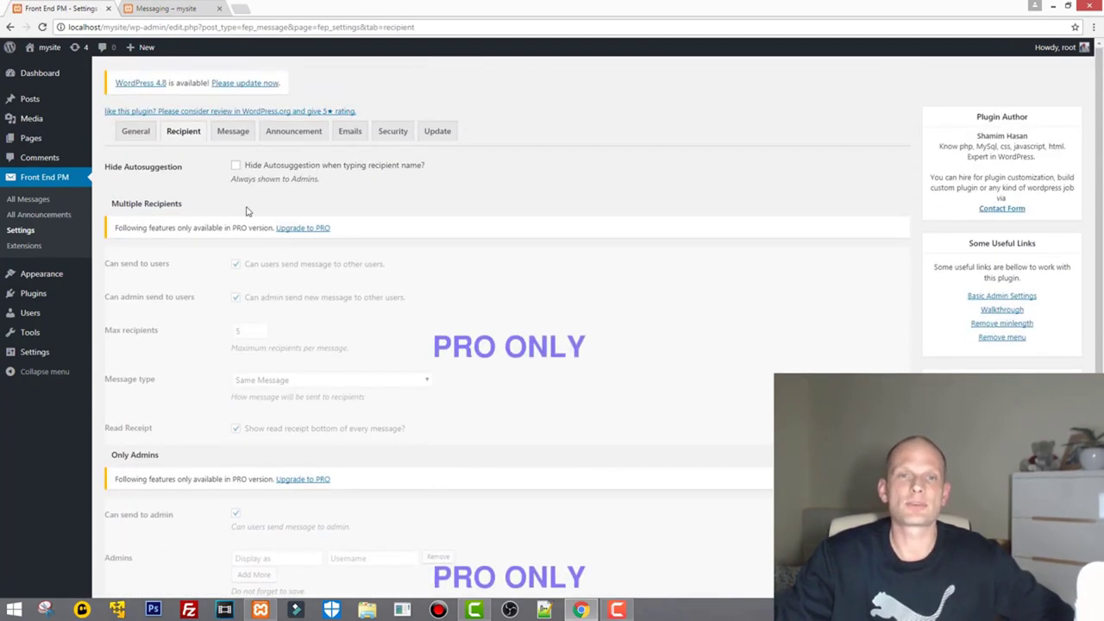
click(233, 129)
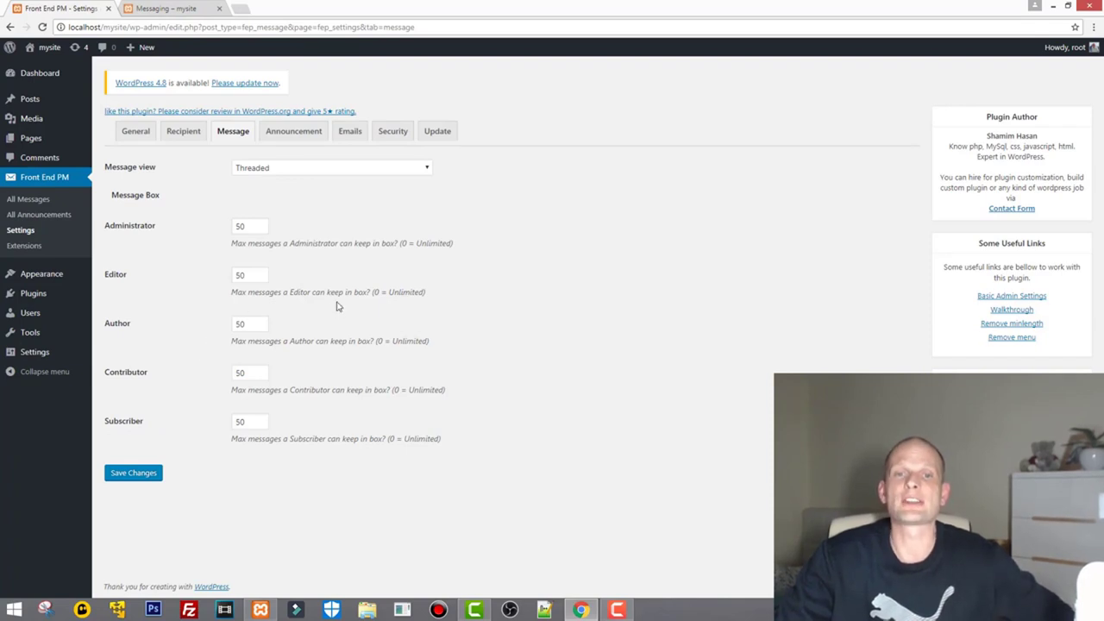
Step: Raise the Administrator message box limit to 50000 and save the settings
click(162, 8)
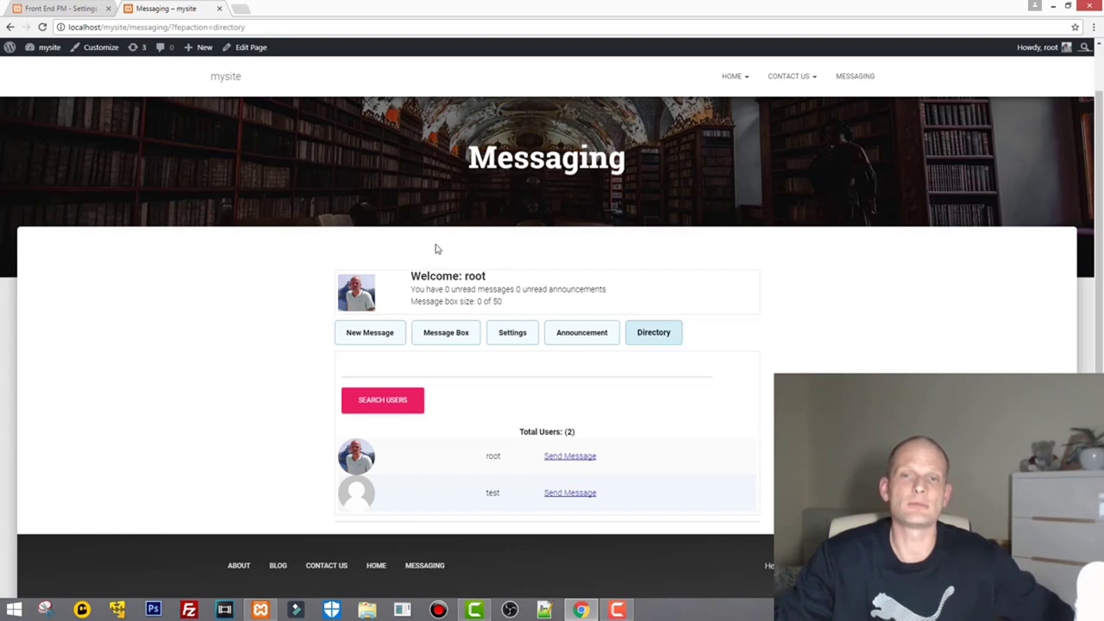
click(56, 8)
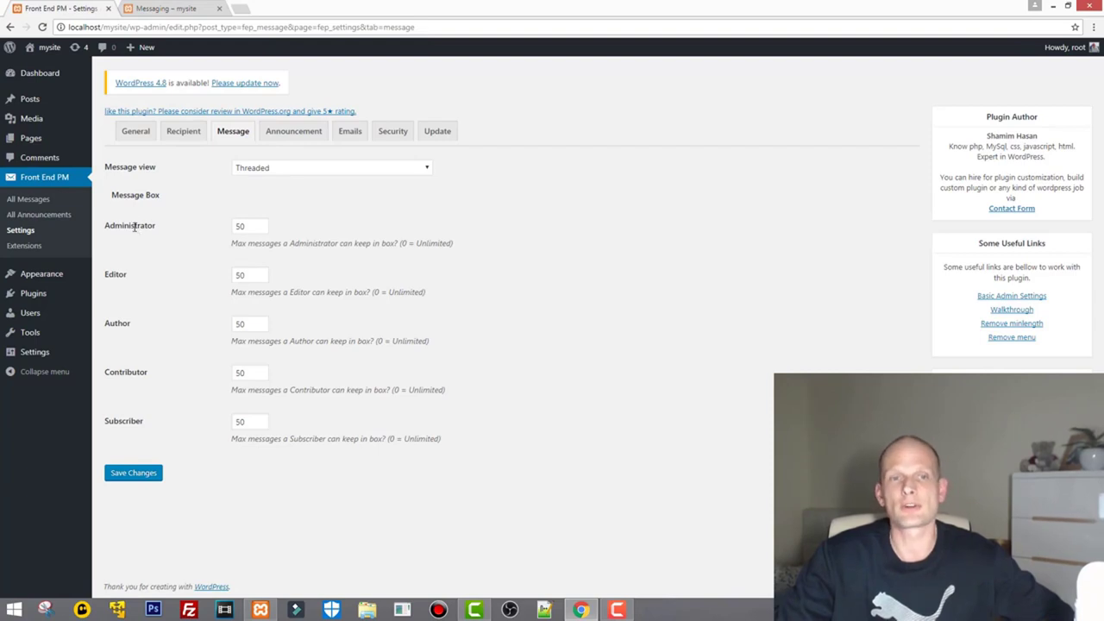
click(249, 226)
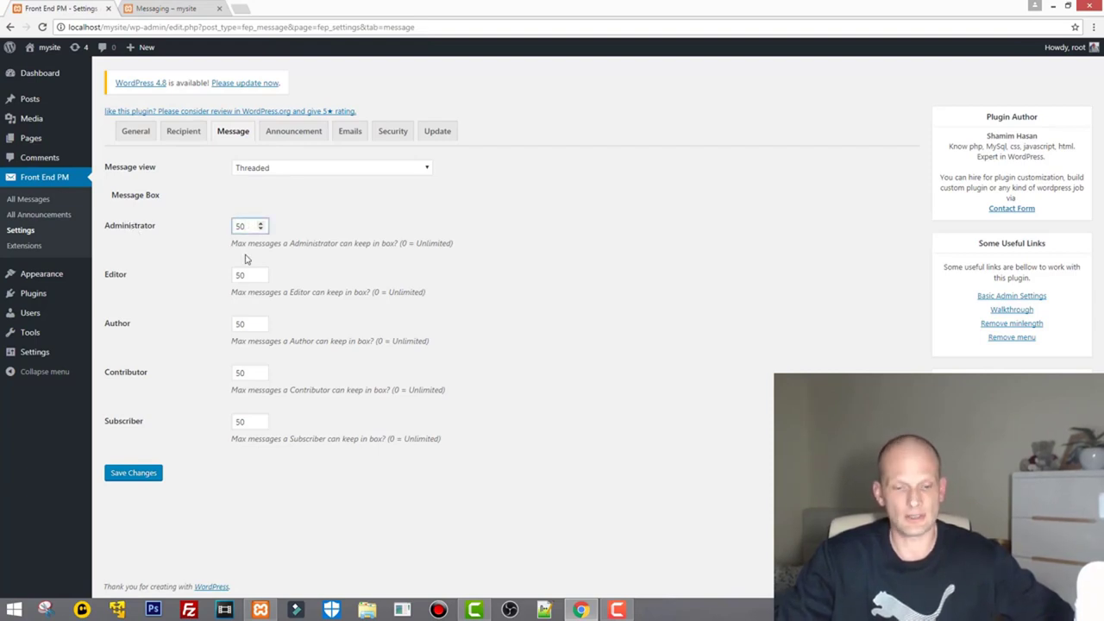
text(000)
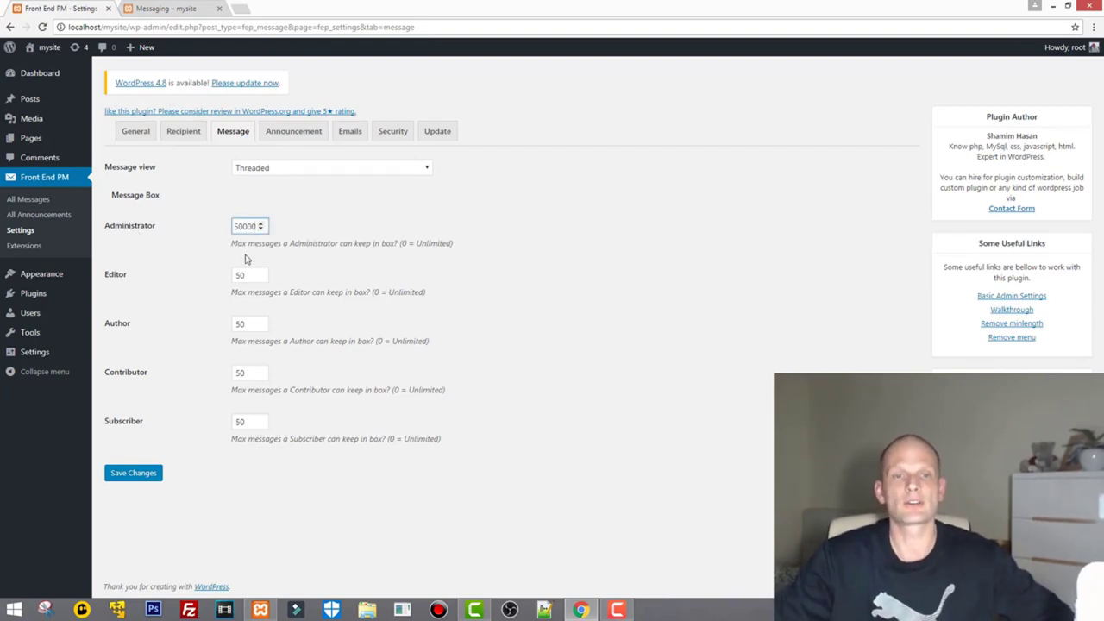
click(135, 474)
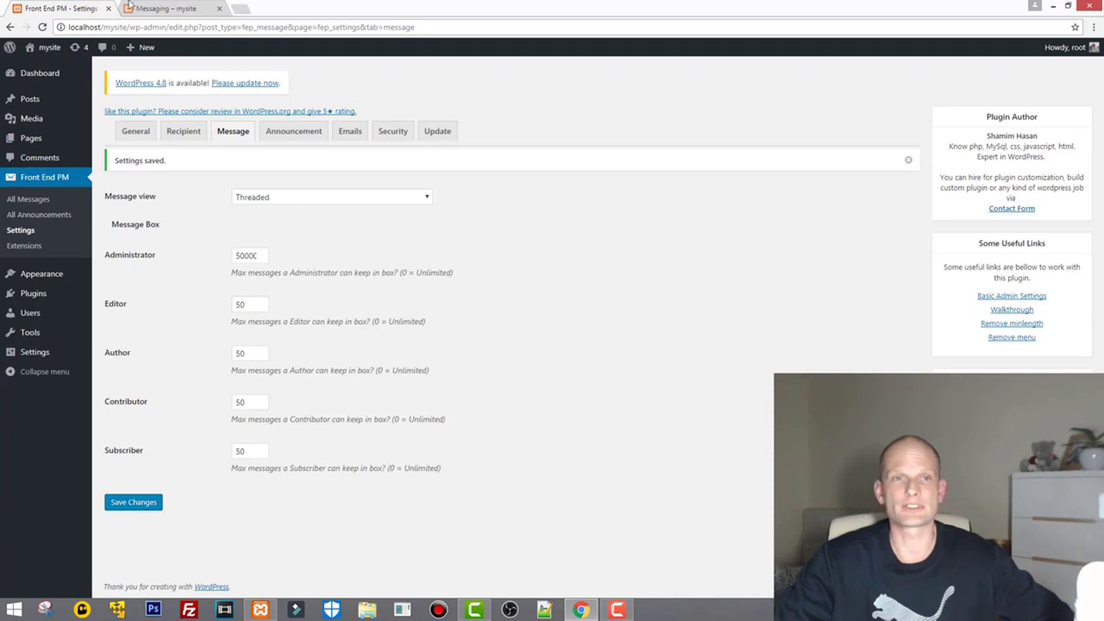
Step: Reload the front-end Messaging page to check the new box size, then go to Announcement settings
click(136, 8)
click(43, 27)
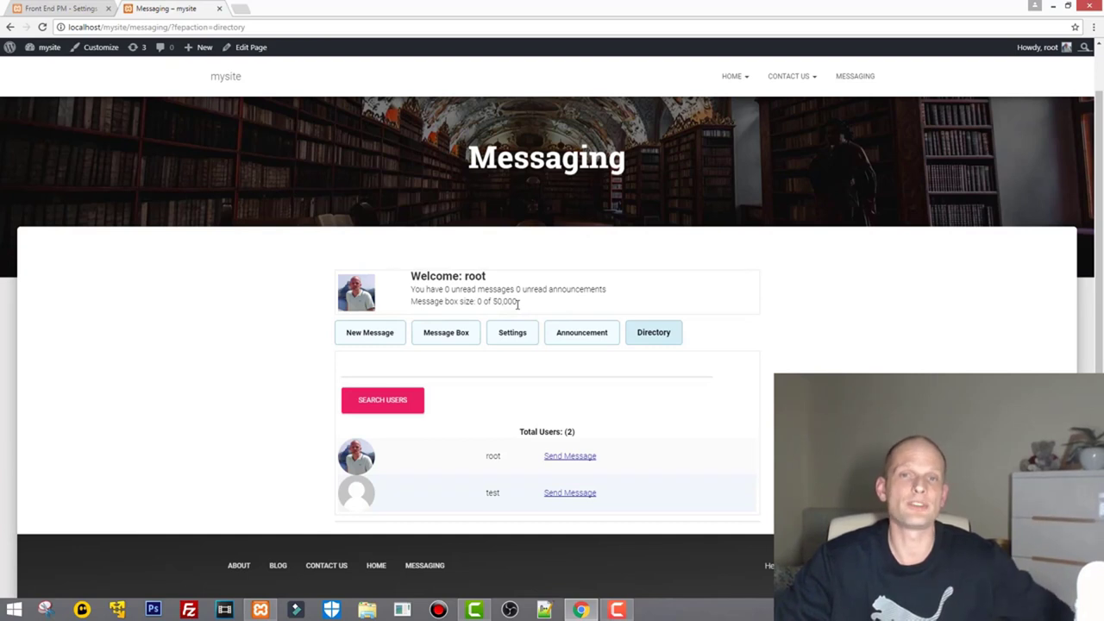
click(69, 8)
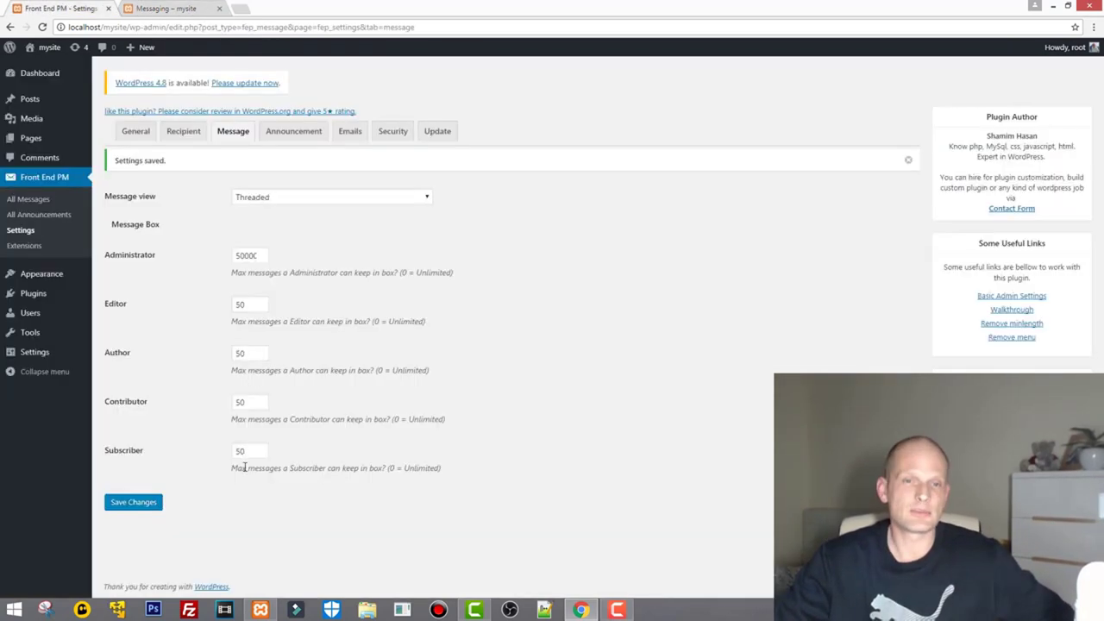
click(292, 134)
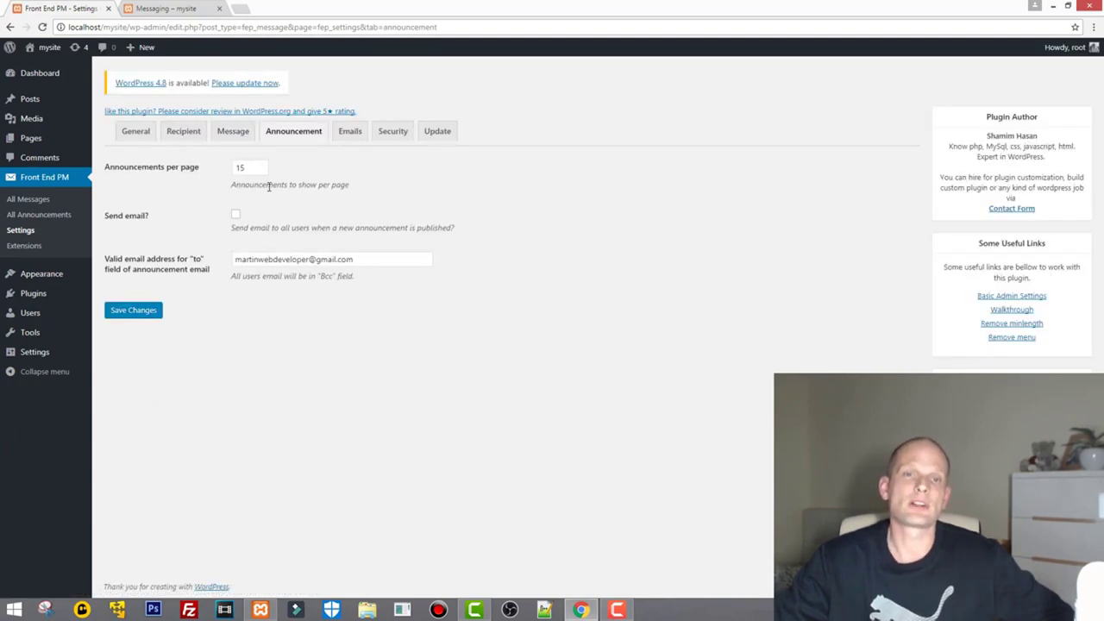
click(138, 9)
click(572, 339)
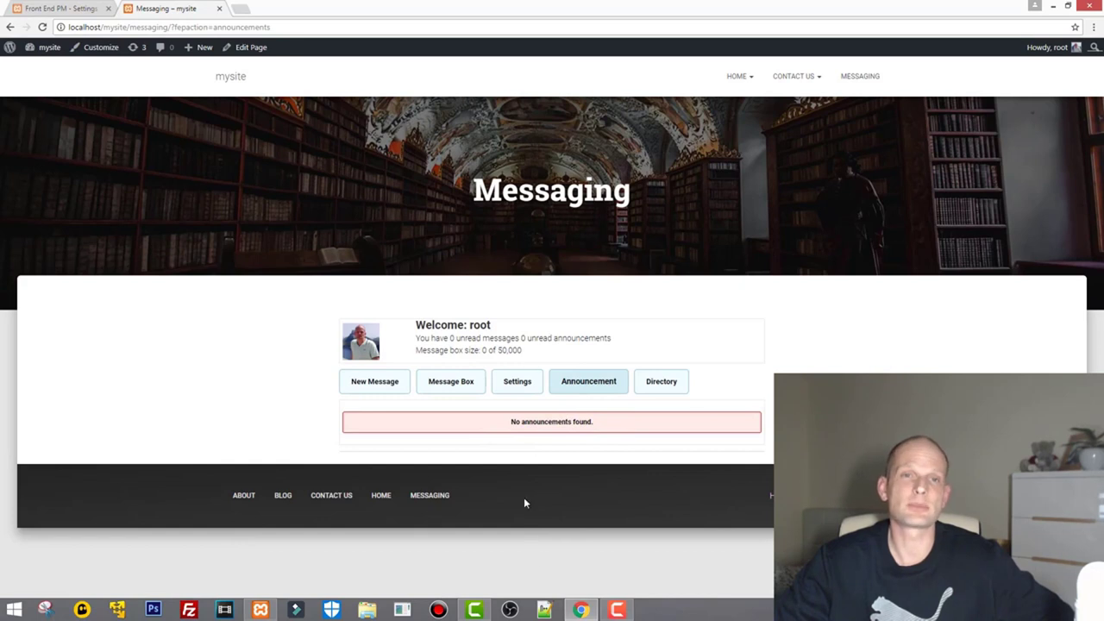
click(54, 9)
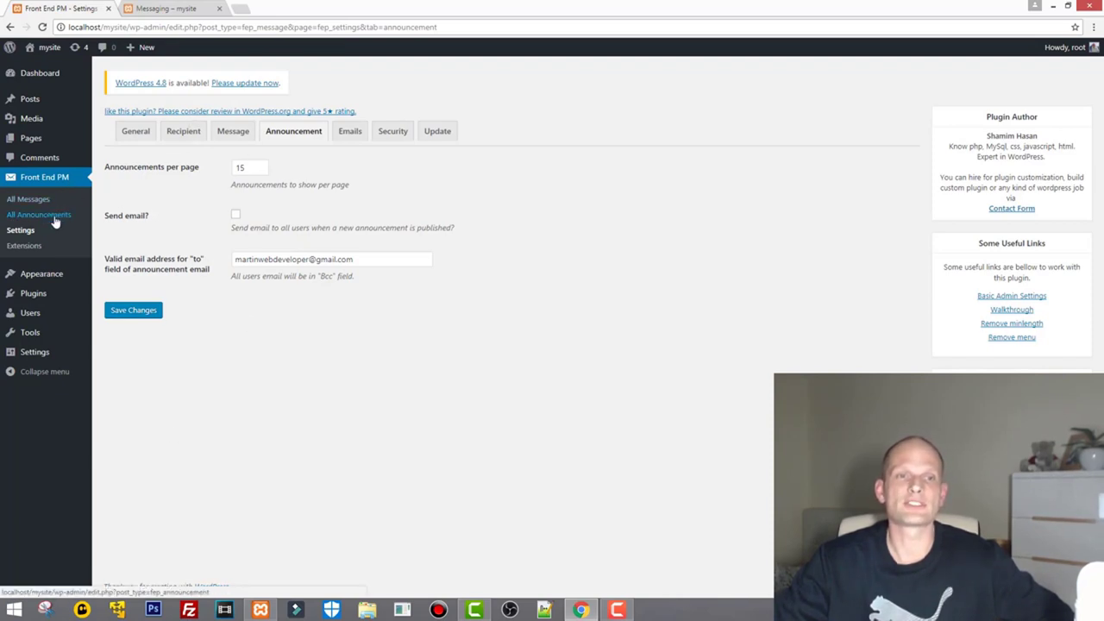
click(347, 134)
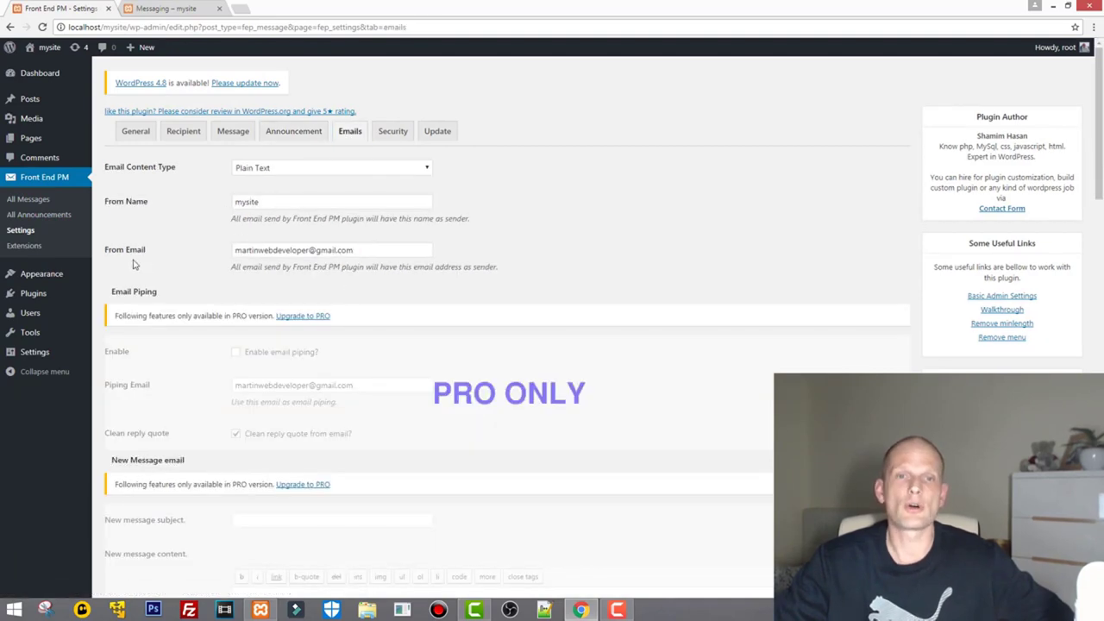
Step: Inspect the sender email and 'mysite' From Name, keeping Email Content Type as Plain Text
drag(242, 252, 385, 251)
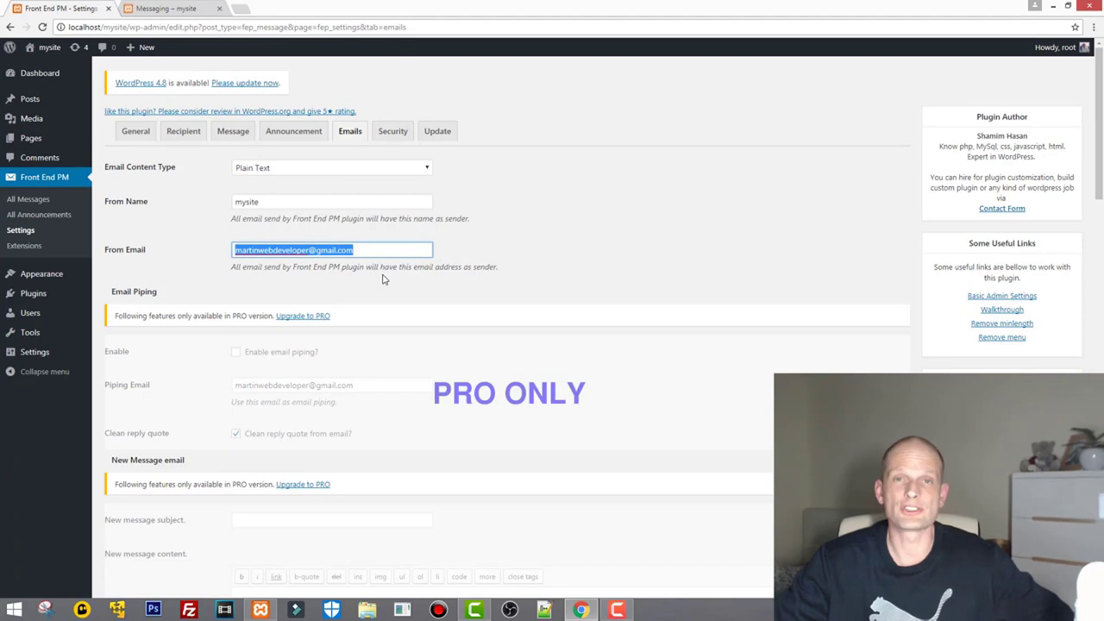
click(275, 202)
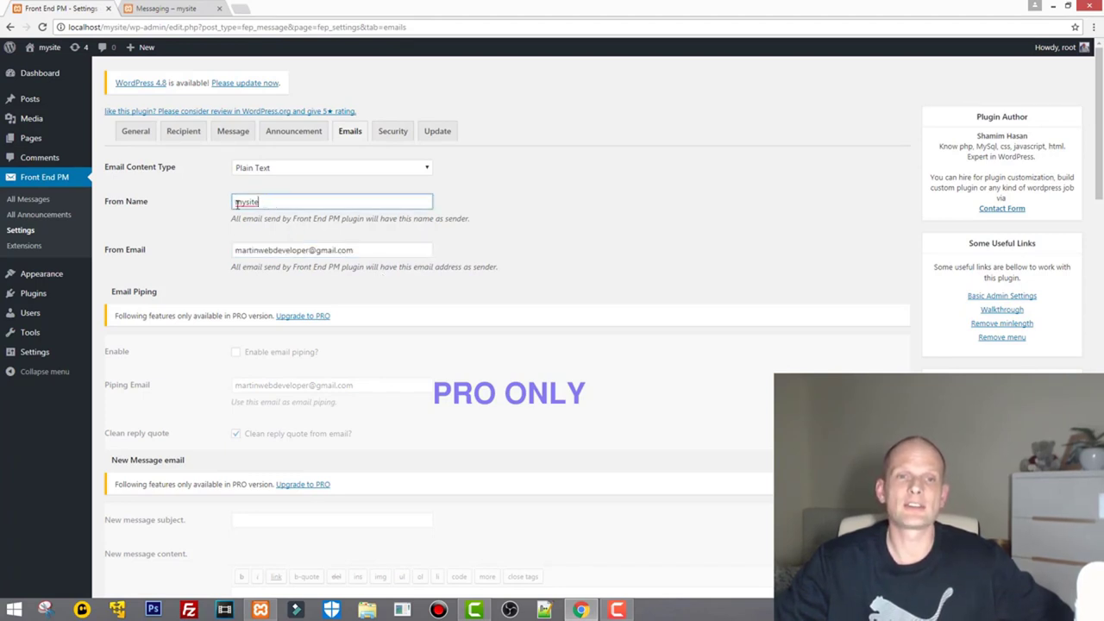
drag(234, 202, 283, 206)
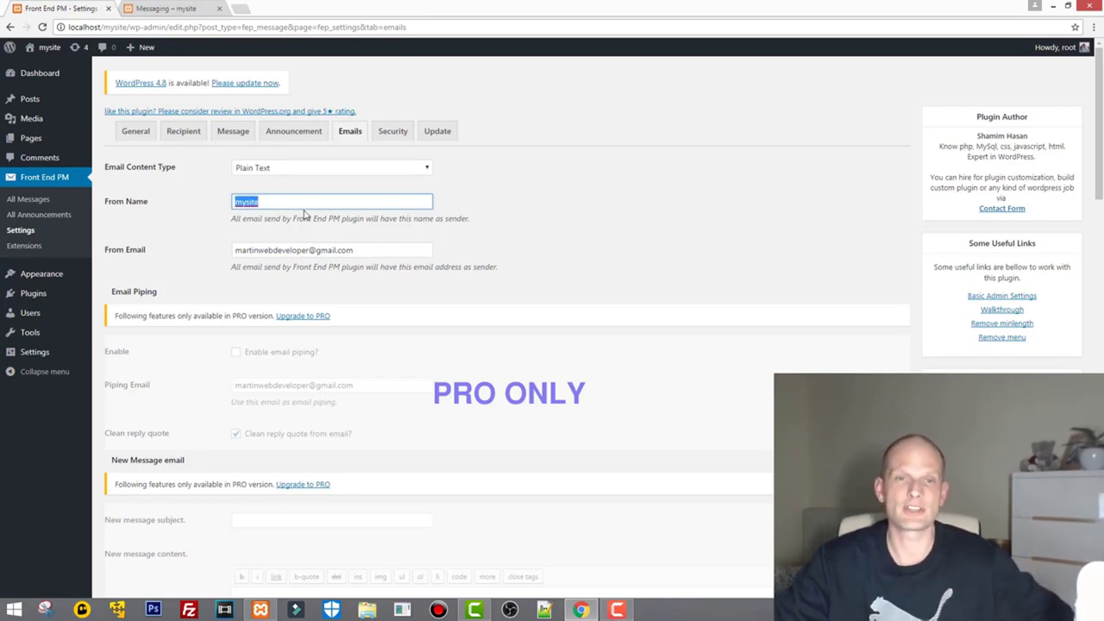
click(301, 171)
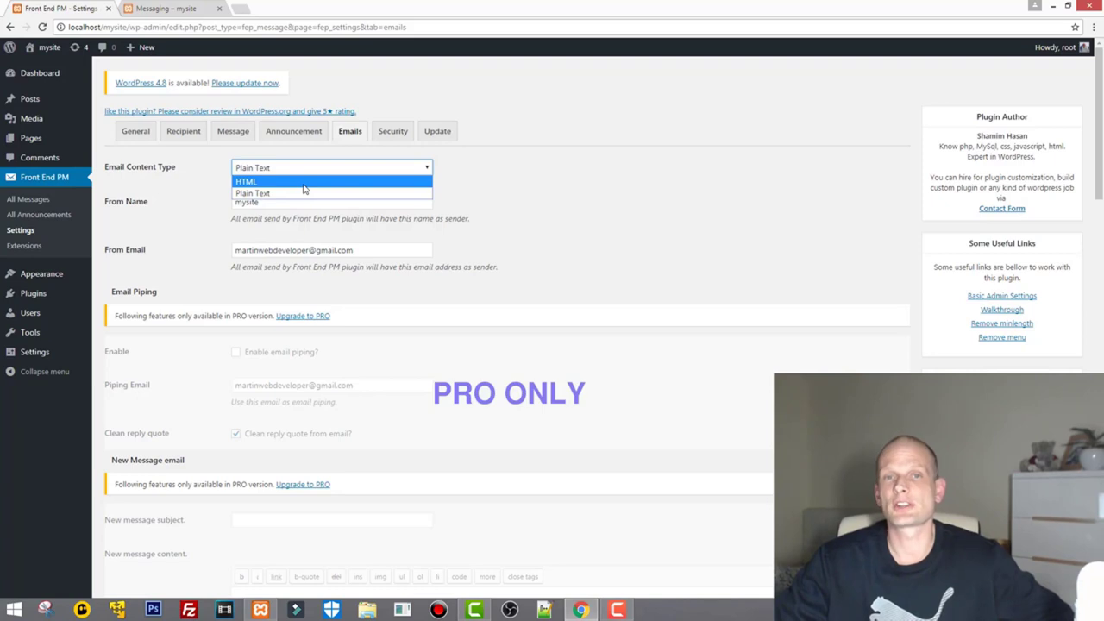
click(307, 195)
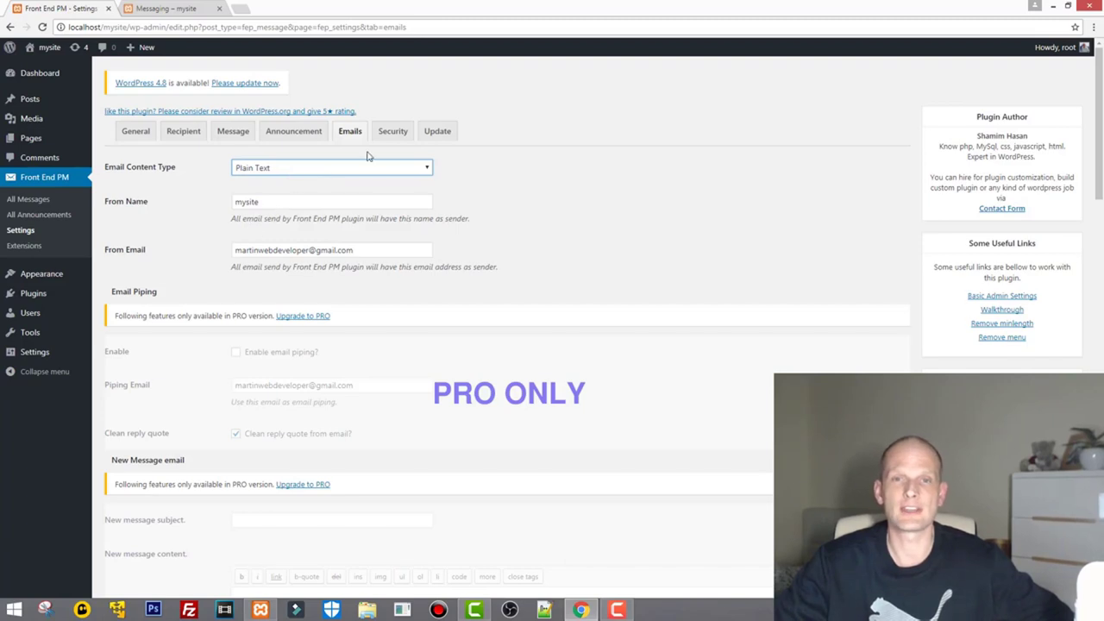
click(391, 131)
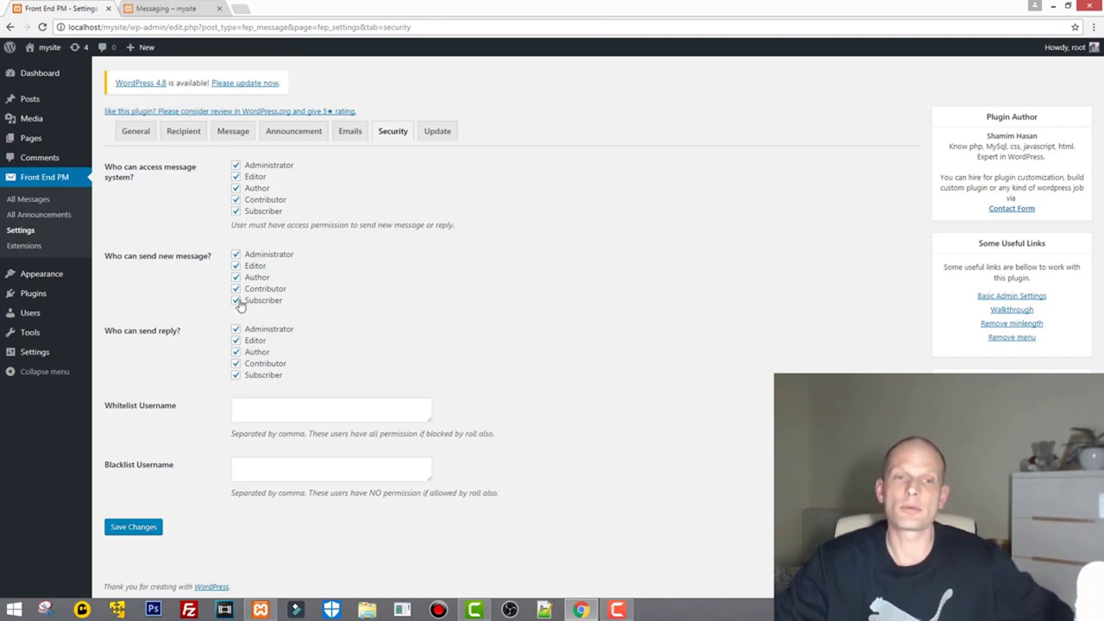
Step: Check the Update tab and the empty All Messages list, ending on the empty Announcements list
click(445, 134)
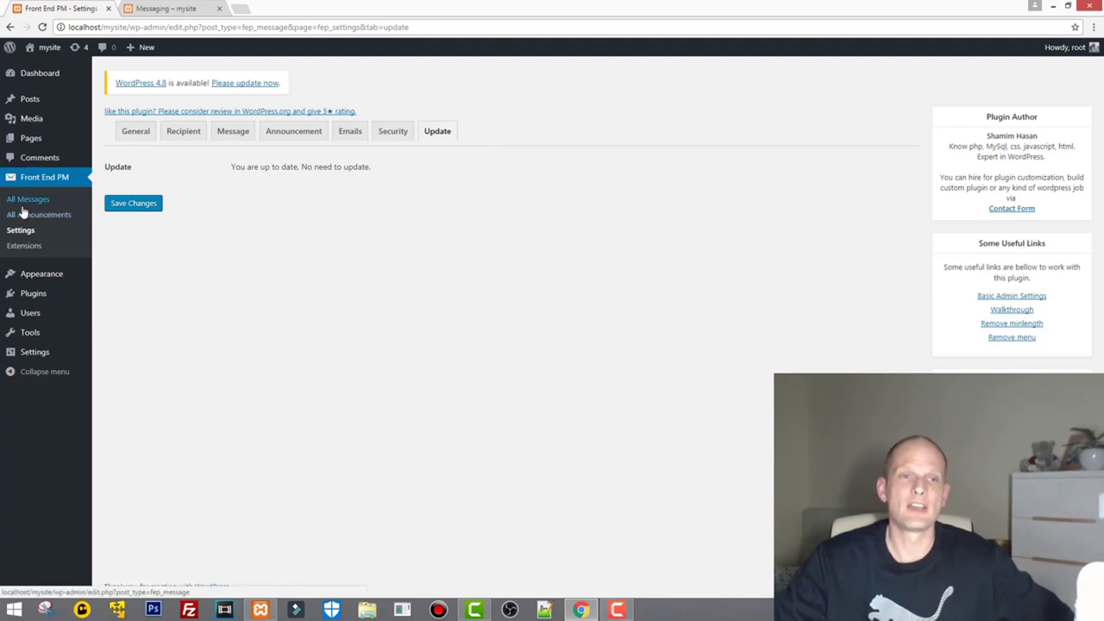
click(20, 205)
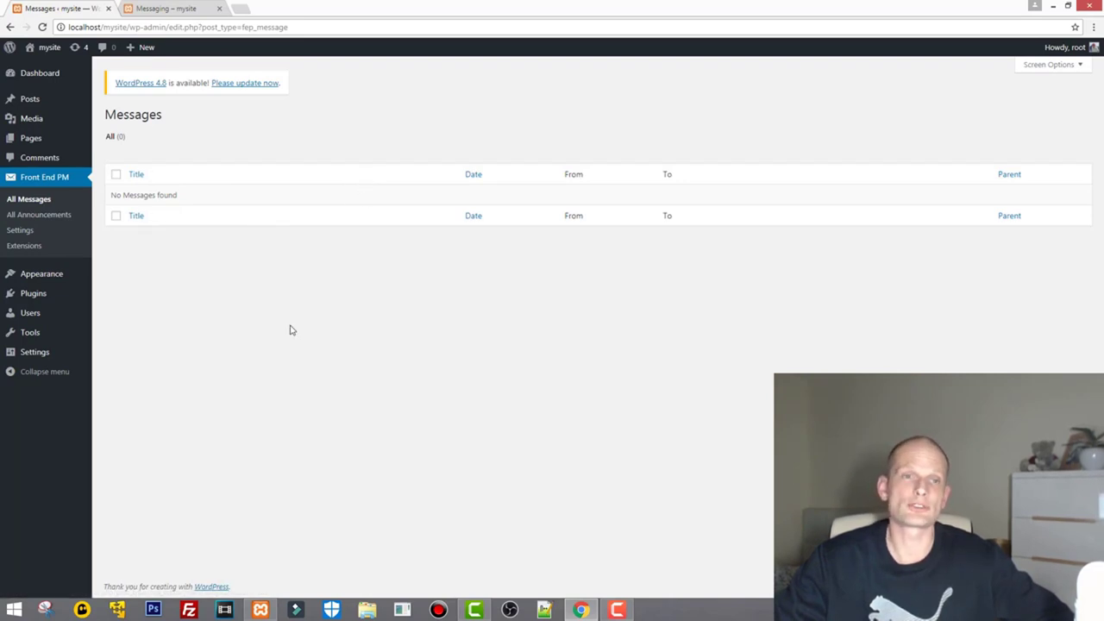
click(50, 215)
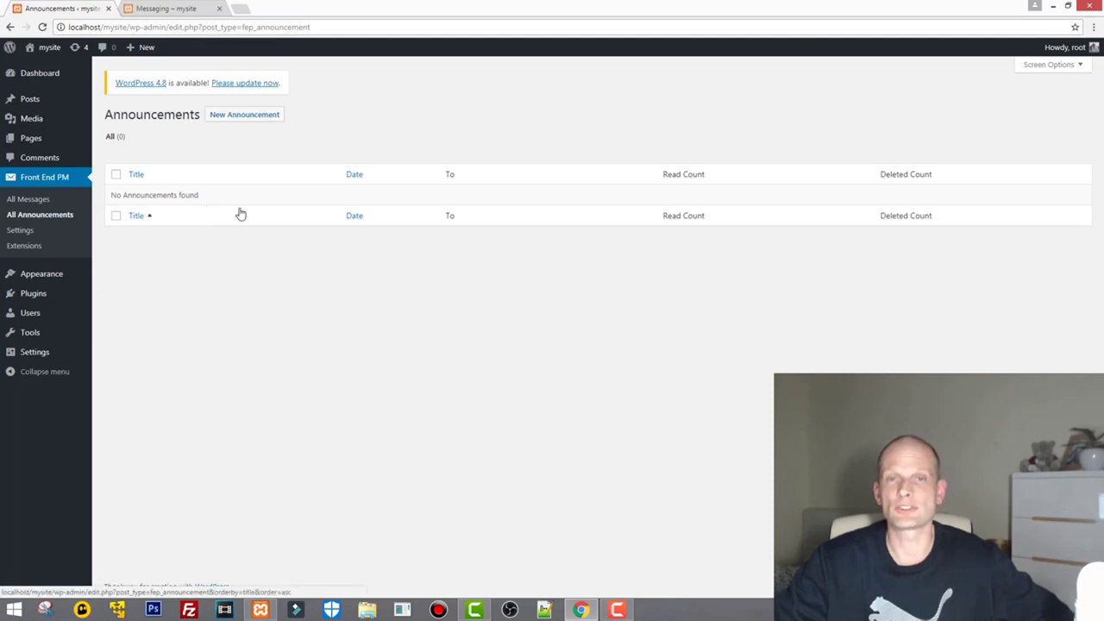
Step: Draft a New Announcement with body text 'fsf' addressed to the Subscriber role
click(238, 117)
click(194, 278)
text(fsf)
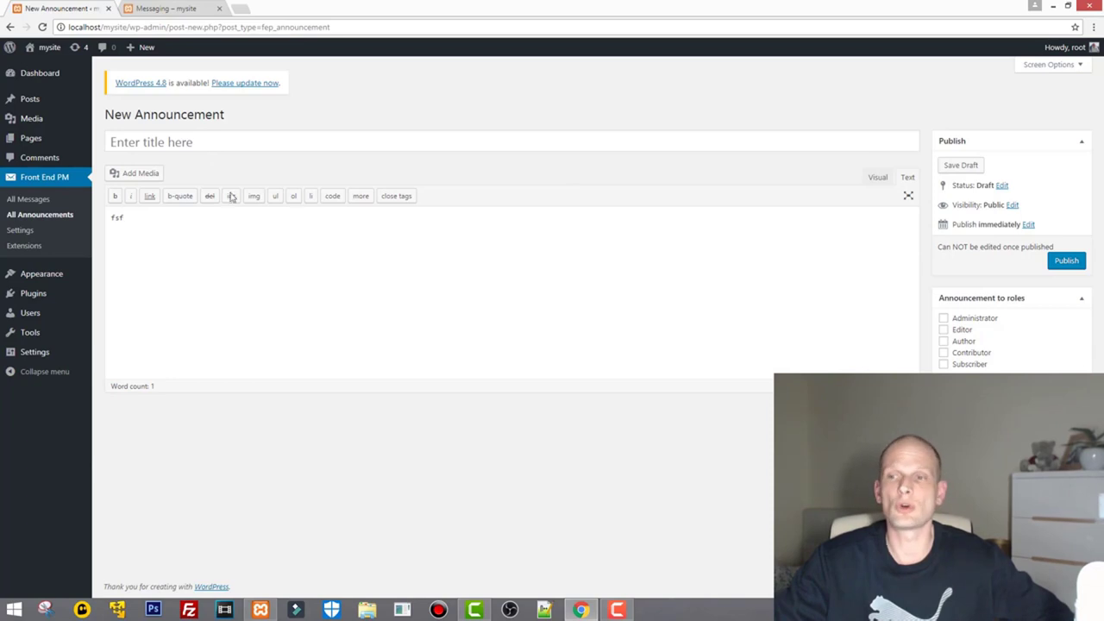
click(943, 365)
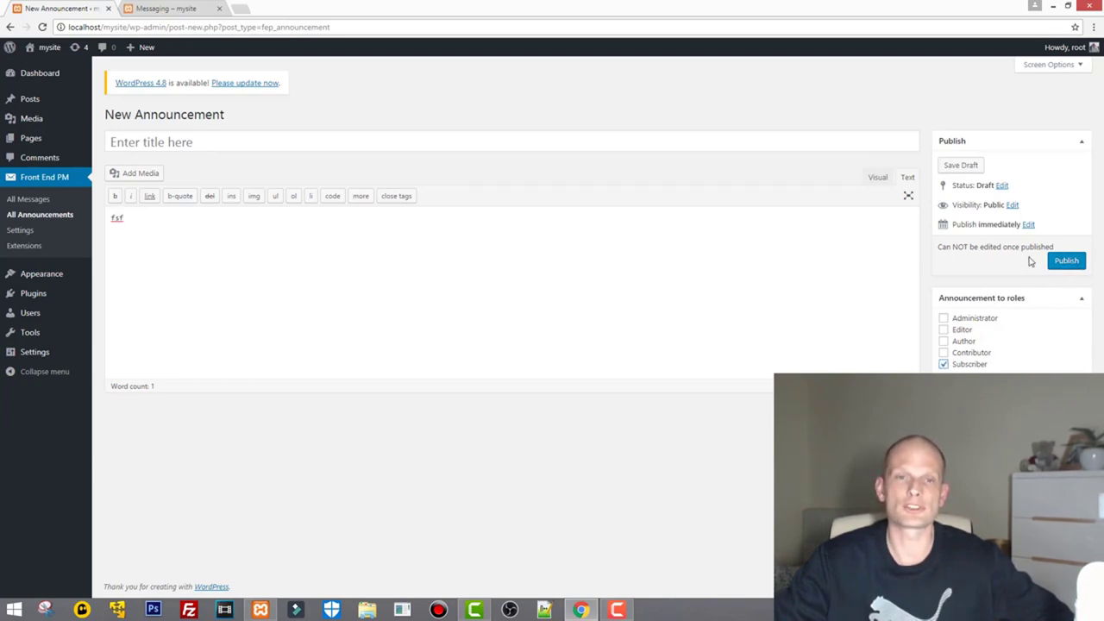
click(219, 139)
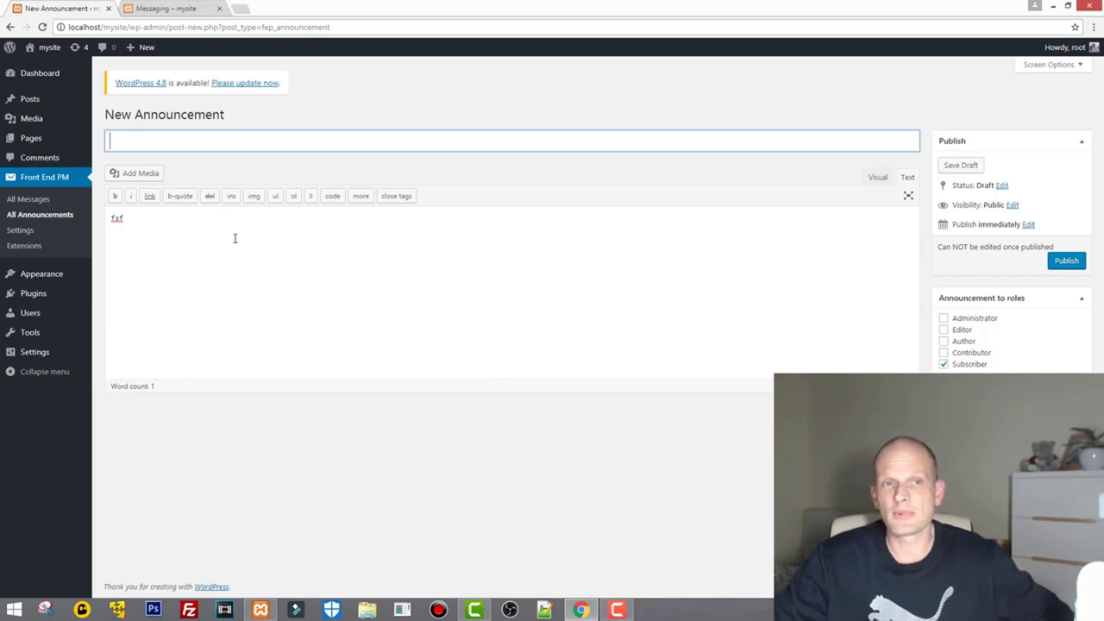
click(164, 10)
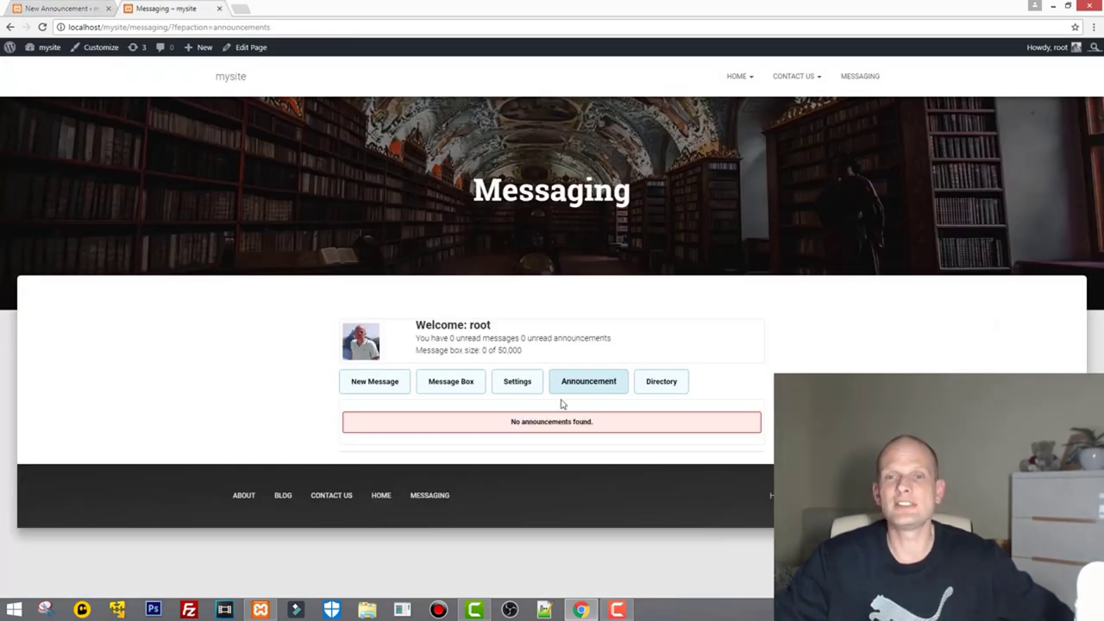